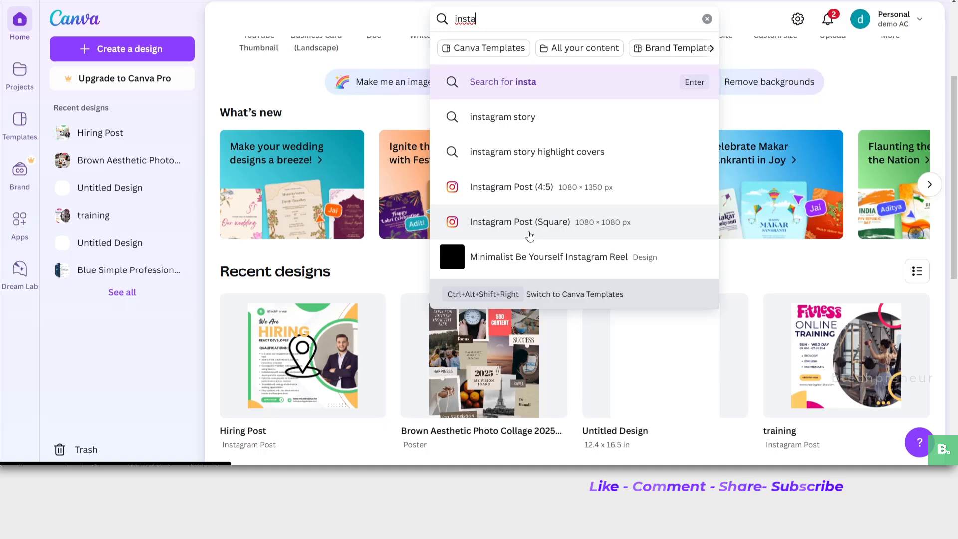
Open the square 1080 × 1080 px Instagram post templates and browse the gallery
{"action": "left_click", "coordinate": [596, 223]}
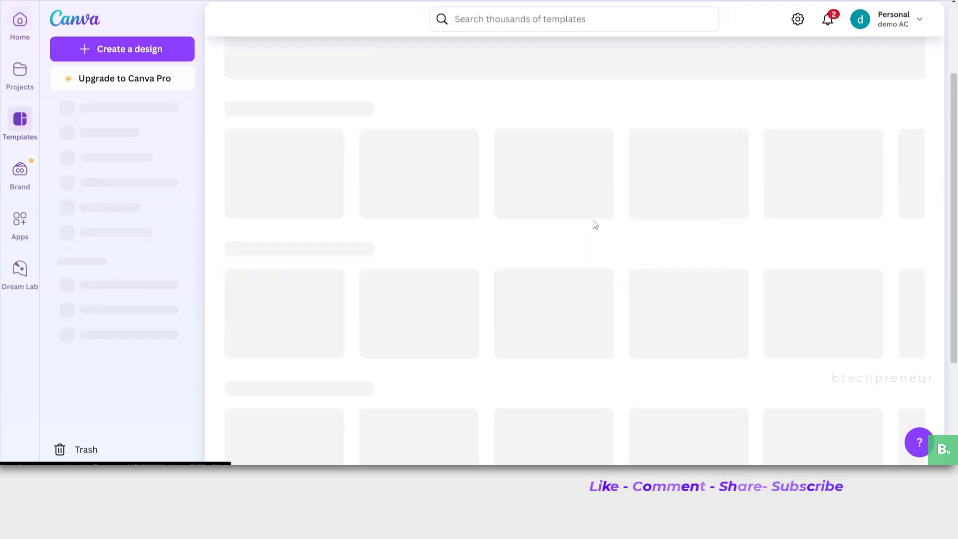
{"action": "scroll", "coordinate": [399, 280], "scroll_direction": "down", "scroll_amount": 3}
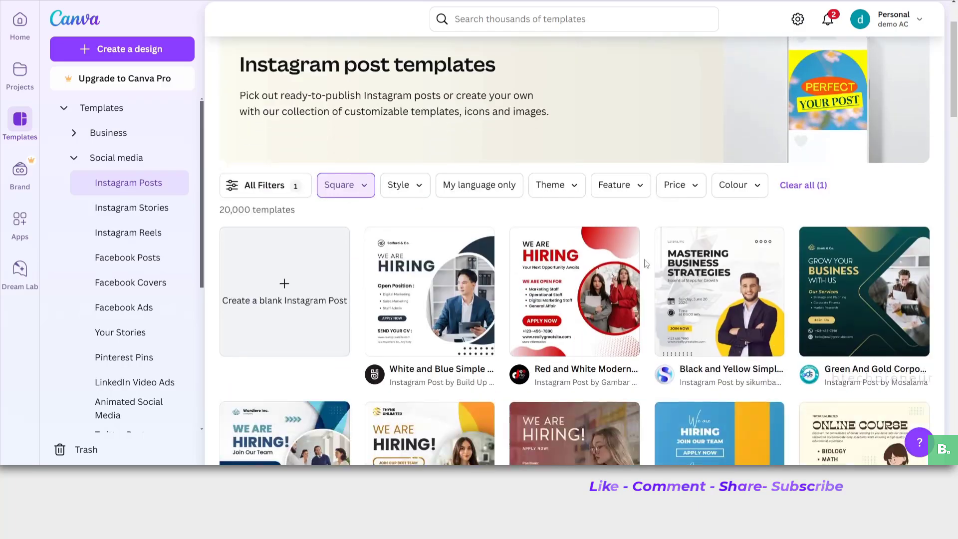
{"action": "scroll", "coordinate": [472, 244], "scroll_direction": "down", "scroll_amount": 20}
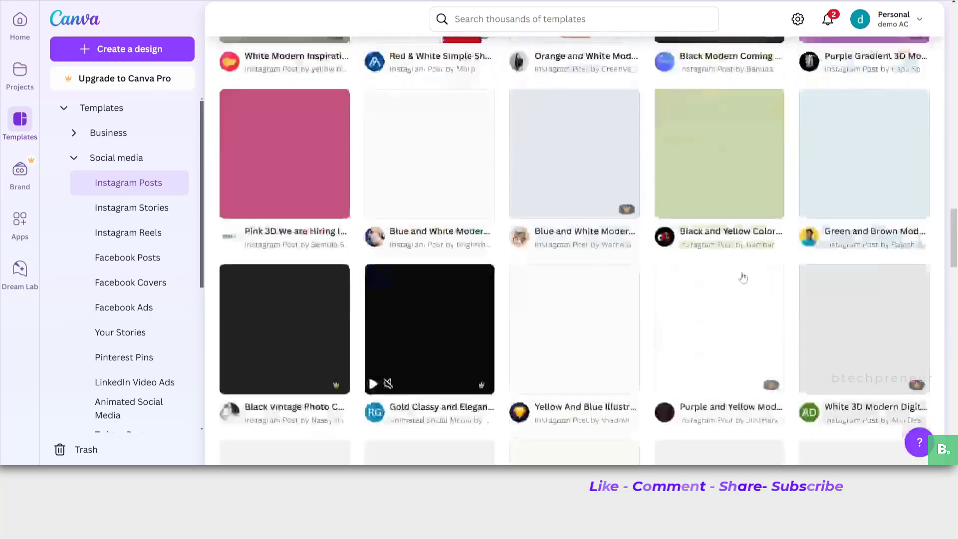
{"action": "scroll", "coordinate": [475, 257], "scroll_direction": "down", "scroll_amount": 5}
{"action": "scroll", "coordinate": [162, 200], "scroll_direction": "down", "scroll_amount": 5}
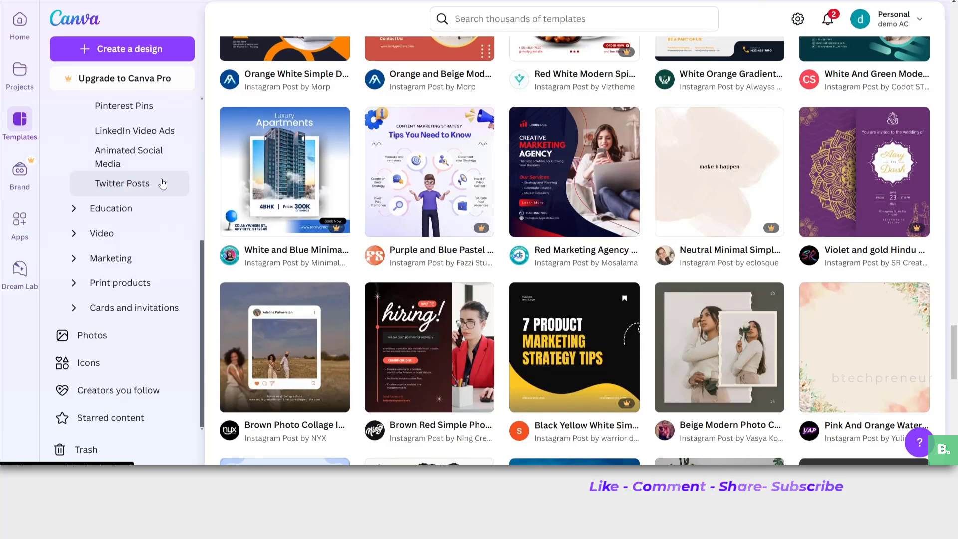
{"action": "scroll", "coordinate": [295, 265], "scroll_direction": "down", "scroll_amount": 10}
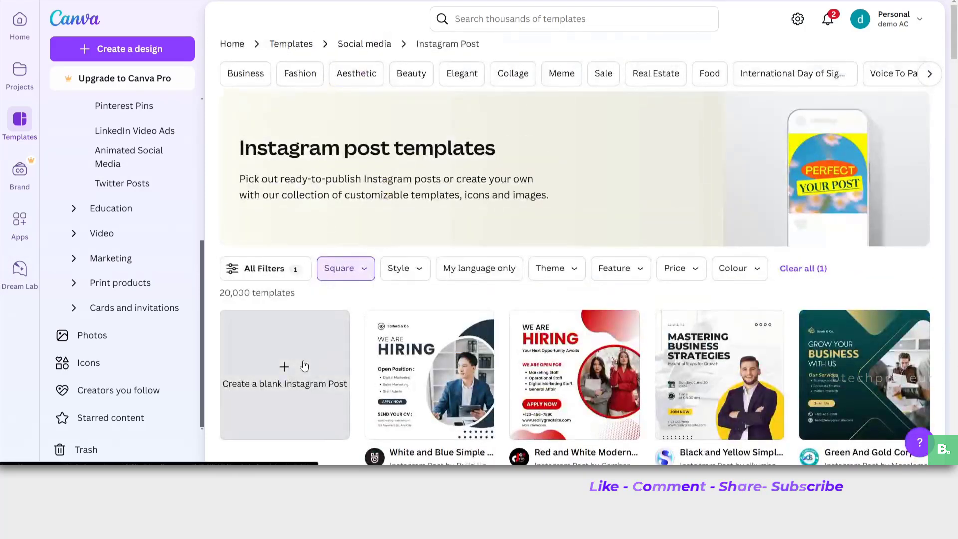
Create a blank Instagram post, keep it in the browser instead of the desktop app, and clear the template list from view
{"action": "left_click", "coordinate": [305, 363]}
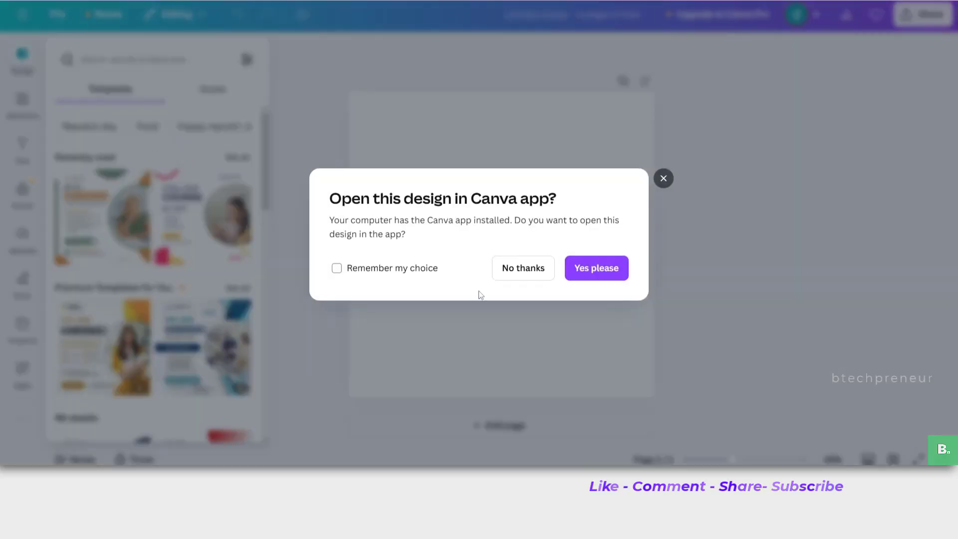
{"action": "left_click", "coordinate": [529, 270]}
{"action": "left_click", "coordinate": [410, 140]}
{"action": "left_click", "coordinate": [289, 142]}
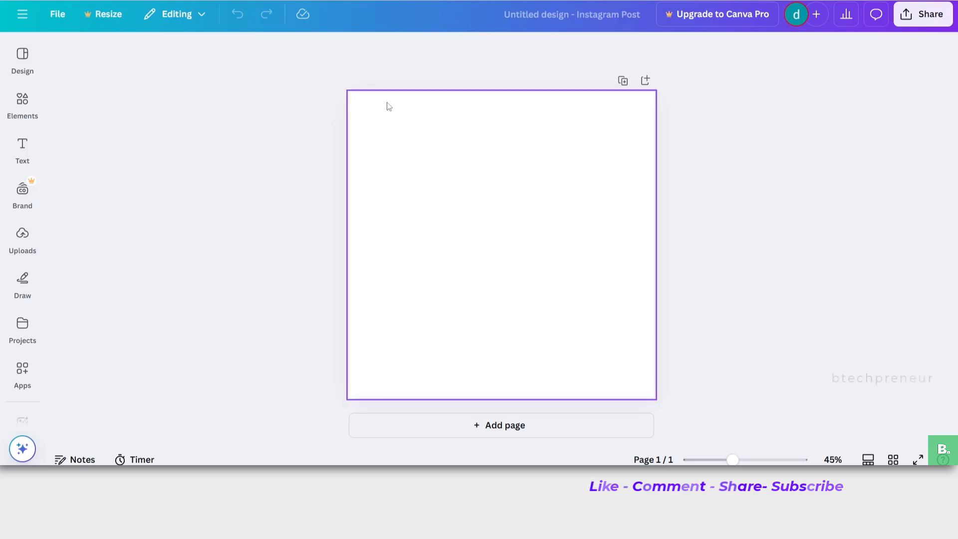
{"action": "left_click", "coordinate": [390, 150]}
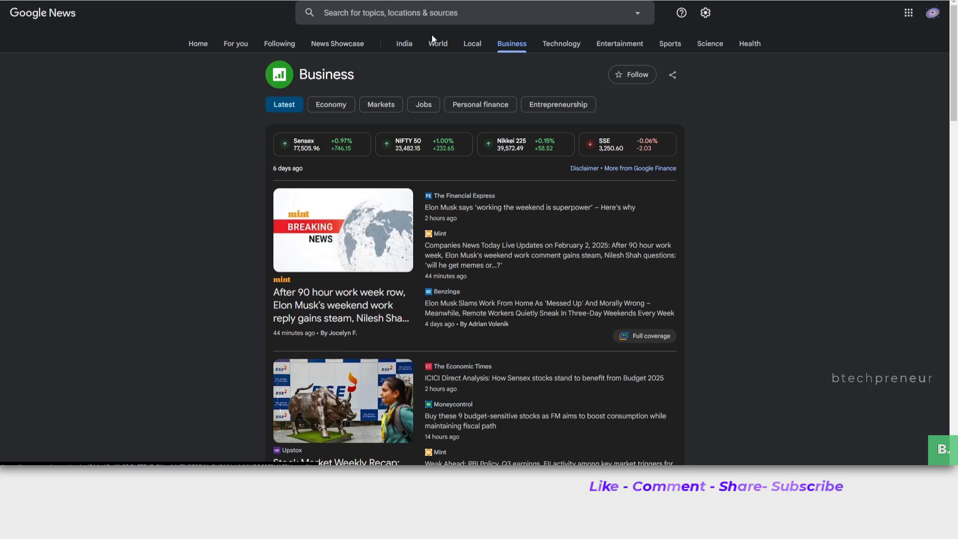
Look through the Google News business stories and read the Financial Express article on Elon Musk's weekend-work remark
{"action": "scroll", "coordinate": [460, 272], "scroll_direction": "down", "scroll_amount": 3}
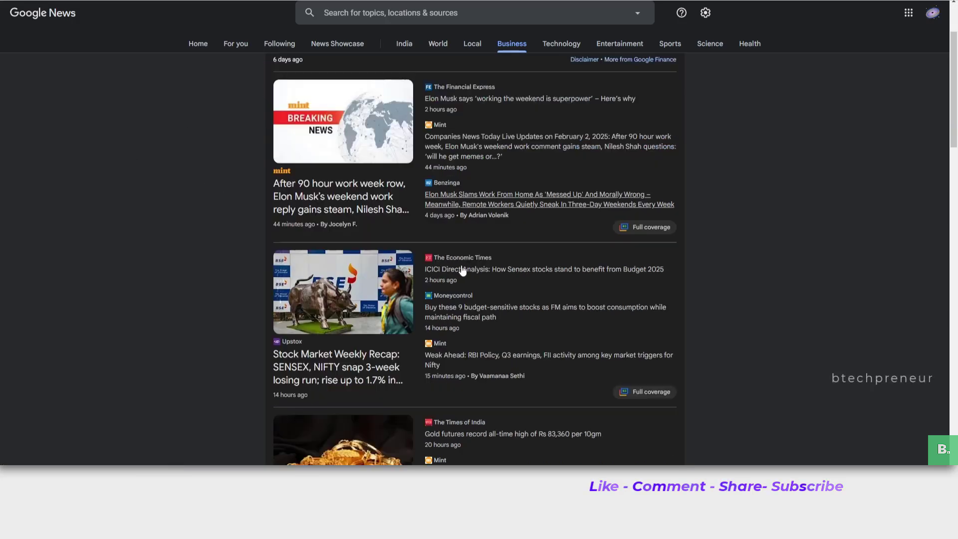
{"action": "scroll", "coordinate": [248, 265], "scroll_direction": "up", "scroll_amount": 3}
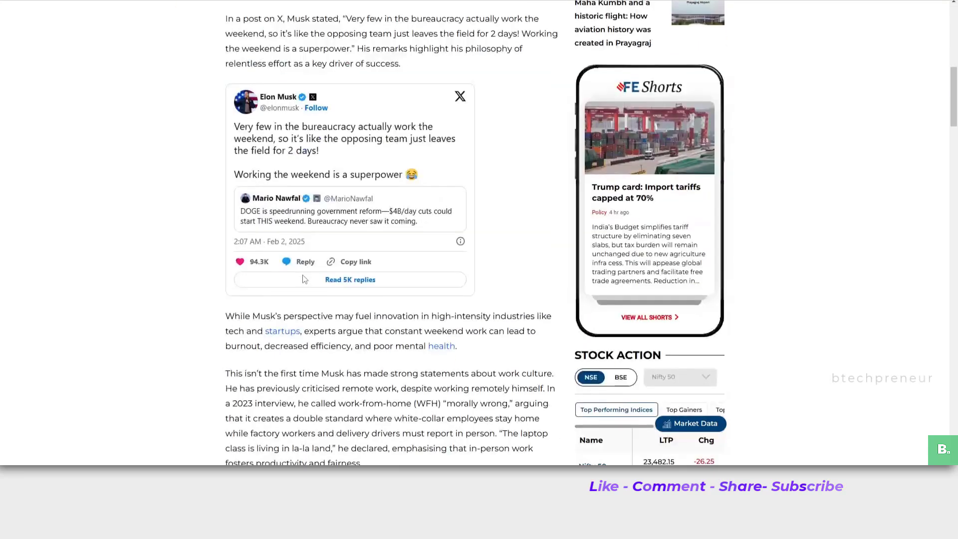
{"action": "scroll", "coordinate": [302, 280], "scroll_direction": "down", "scroll_amount": 3}
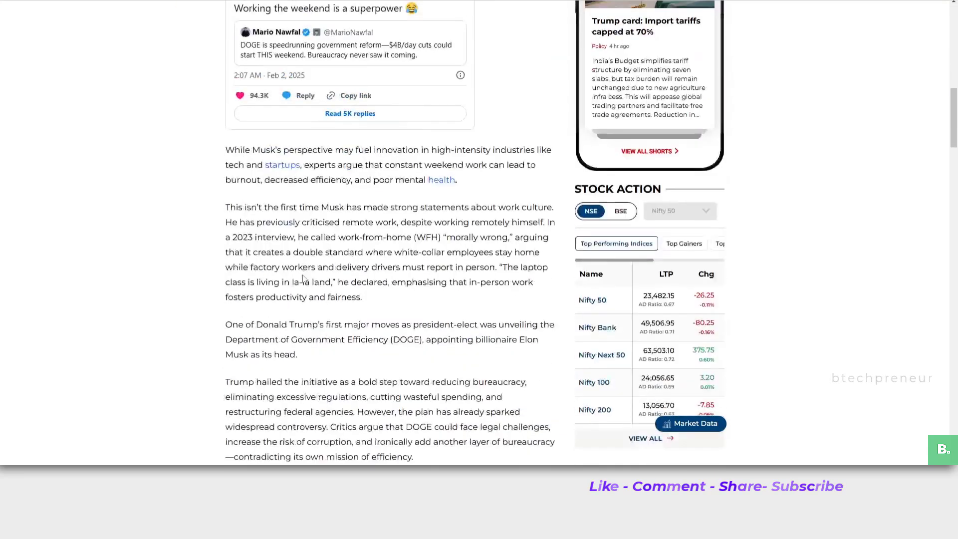
{"action": "scroll", "coordinate": [320, 286], "scroll_direction": "up", "scroll_amount": 5}
{"action": "scroll", "coordinate": [125, 315], "scroll_direction": "up", "scroll_amount": 7}
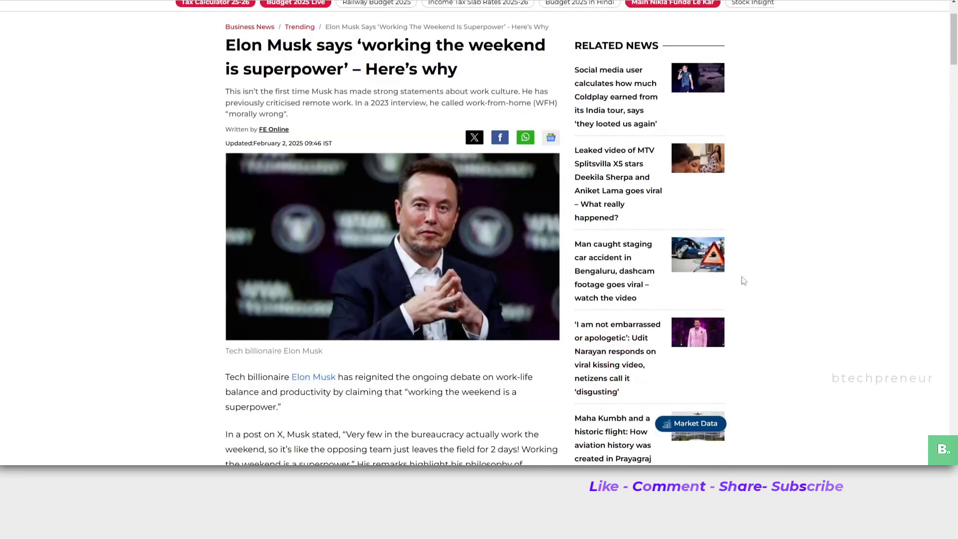
{"action": "scroll", "coordinate": [357, 184], "scroll_direction": "down", "scroll_amount": 7}
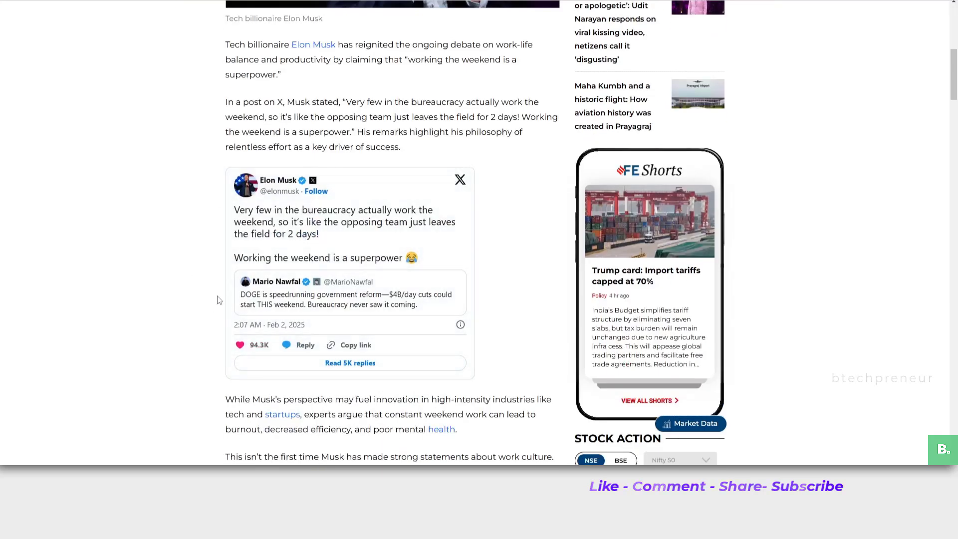
Capture the Elon Musk post embedded in the article with Snipping Tool
{"action": "key", "text": "super"}
{"action": "type", "text": "snip"}
{"action": "left_click", "coordinate": [85, 216]}
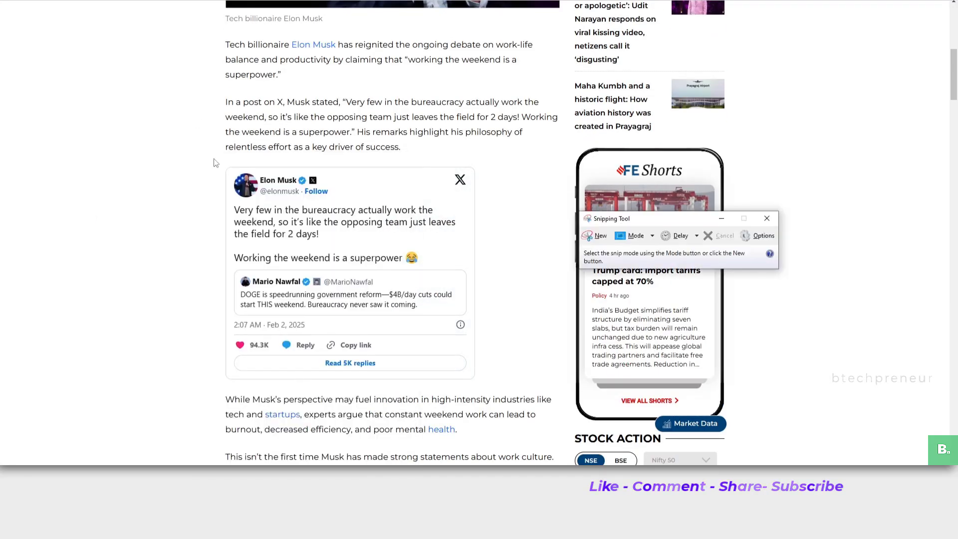
{"action": "left_click", "coordinate": [594, 236]}
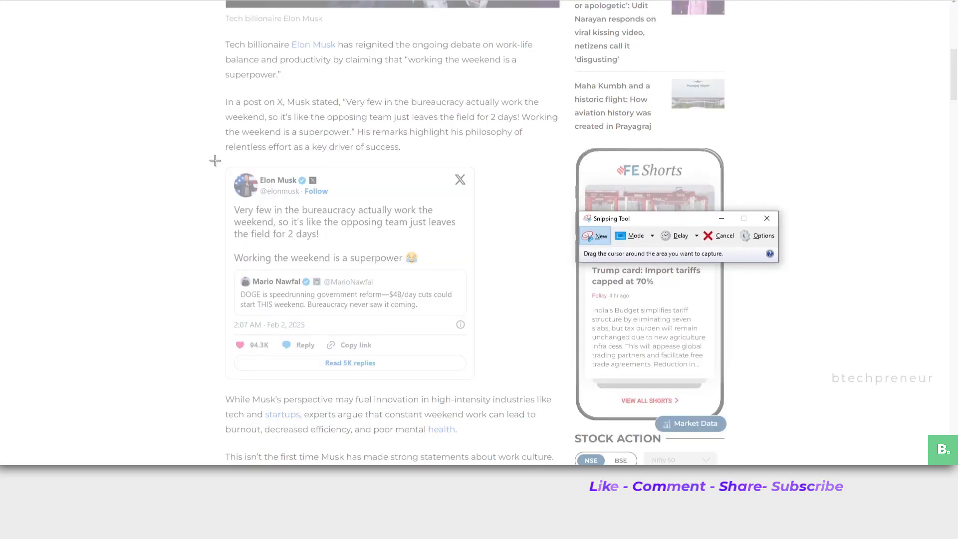
{"action": "left_click_drag", "start_coordinate": [215, 160], "coordinate": [503, 269]}
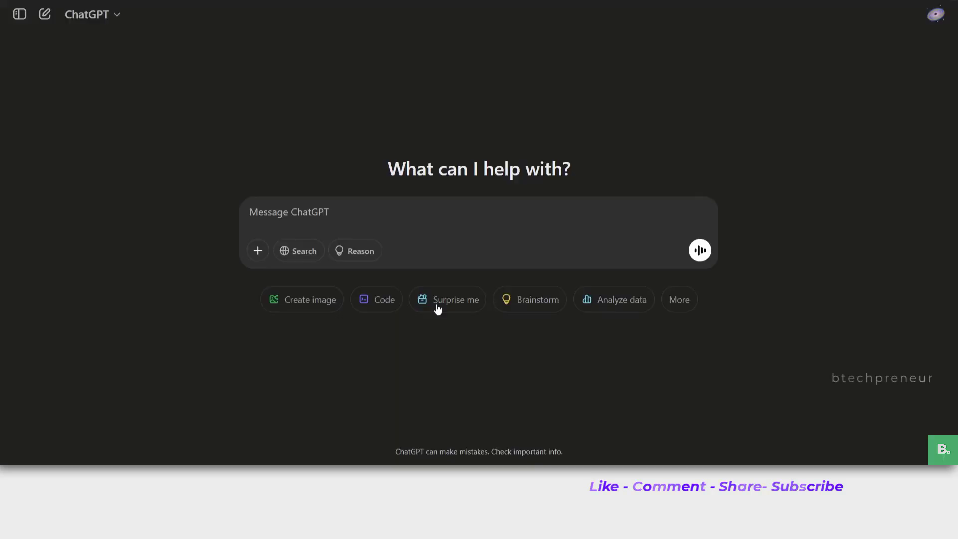
In ChatGPT, attach the captured snip and write "act as an social media content creator and share me a short a content for instagram"
{"action": "key", "text": "ctrl+v"}
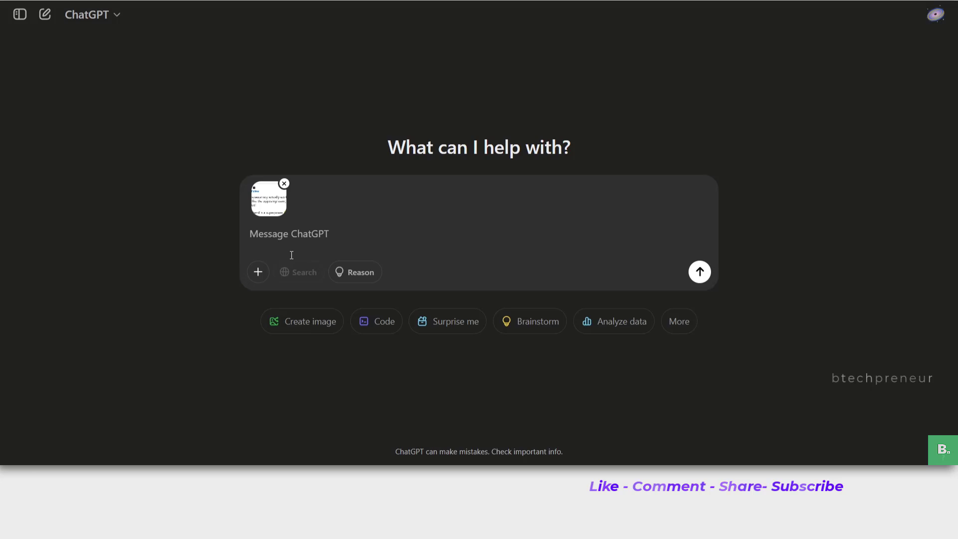
{"action": "type", "text": "act as an"}
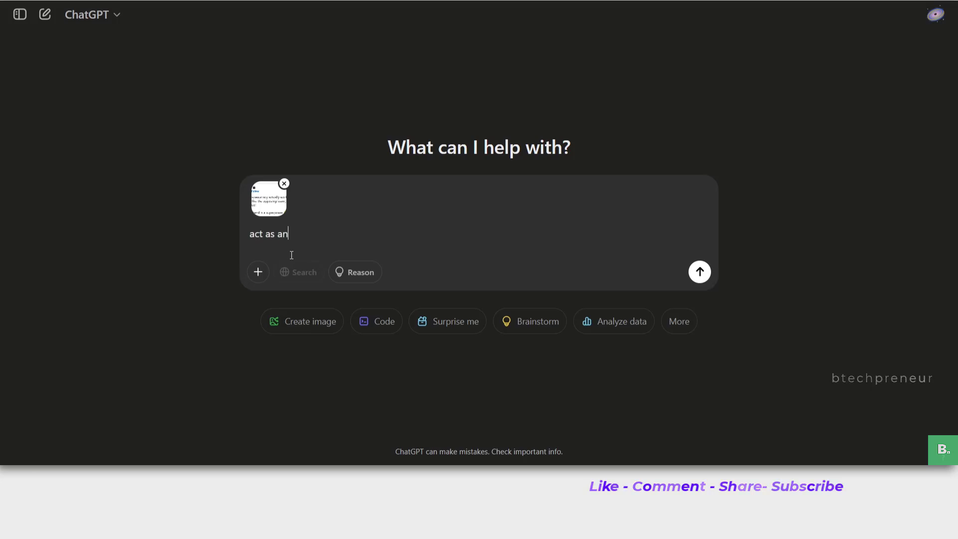
{"action": "type", "text": " socia"}
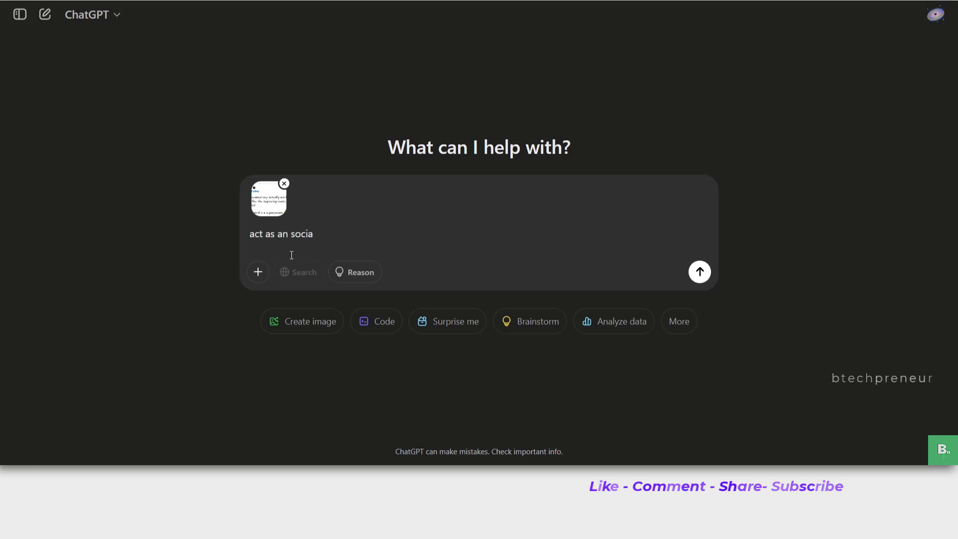
{"action": "type", "text": "l madia"}
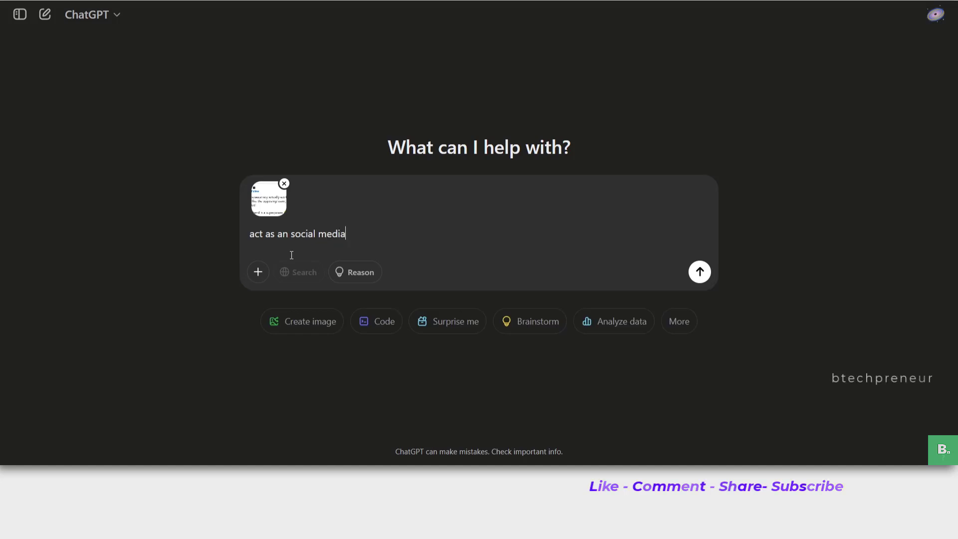
{"action": "type", "text": " conten"}
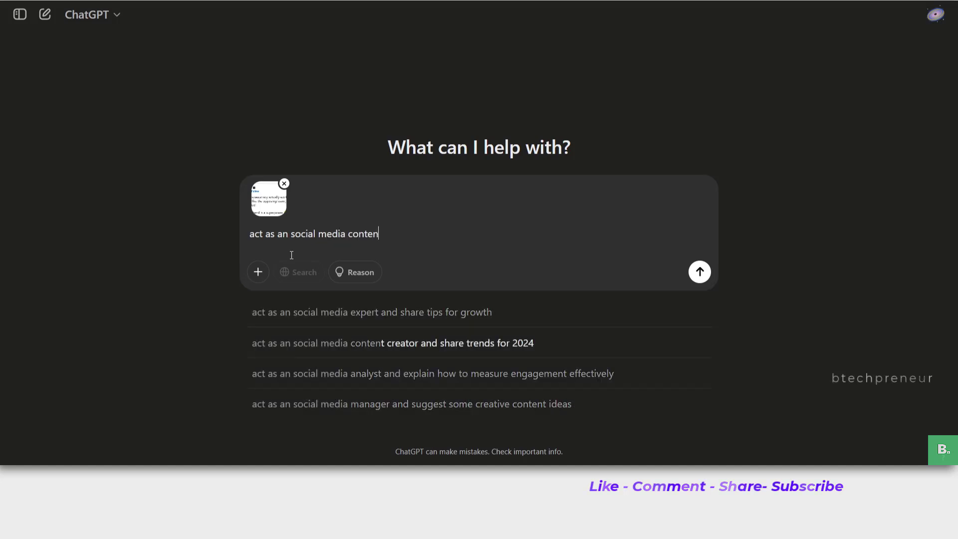
{"action": "type", "text": "t creato"}
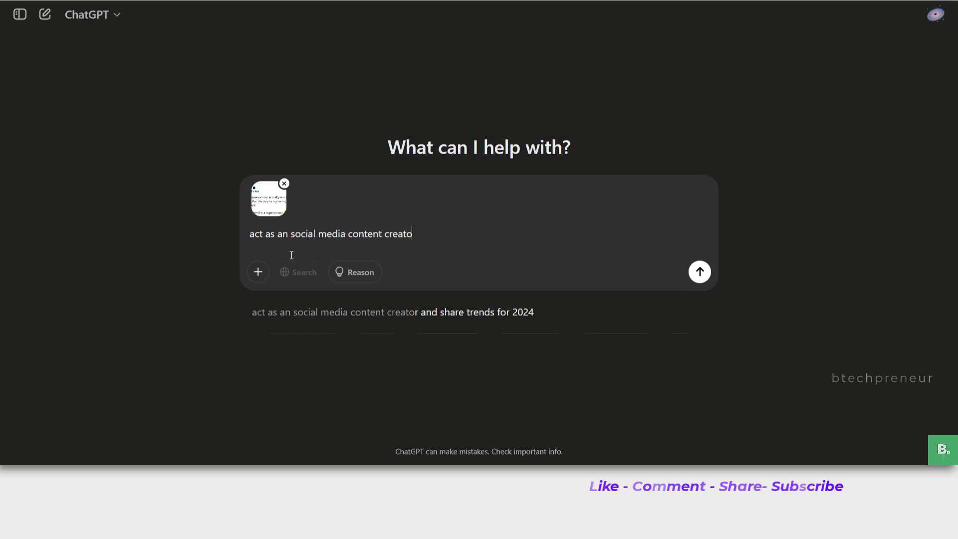
{"action": "type", "text": "r and "}
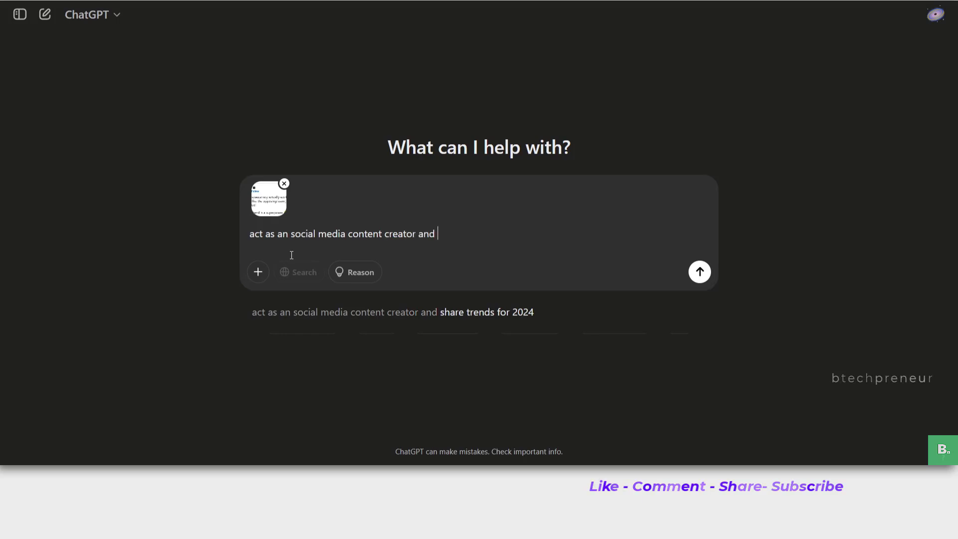
{"action": "type", "text": "sham"}
{"action": "type", "text": "e "}
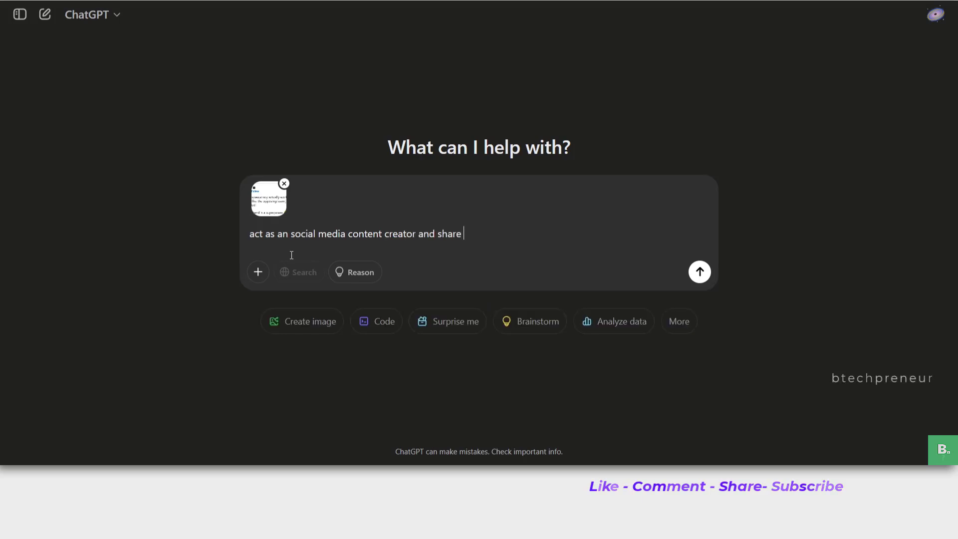
{"action": "type", "text": "ma a "}
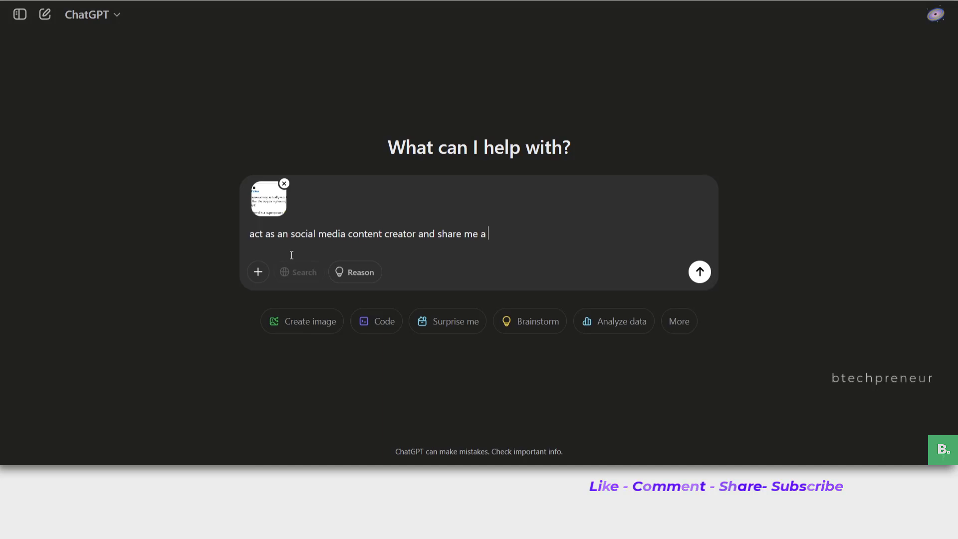
{"action": "type", "text": "short a cont"}
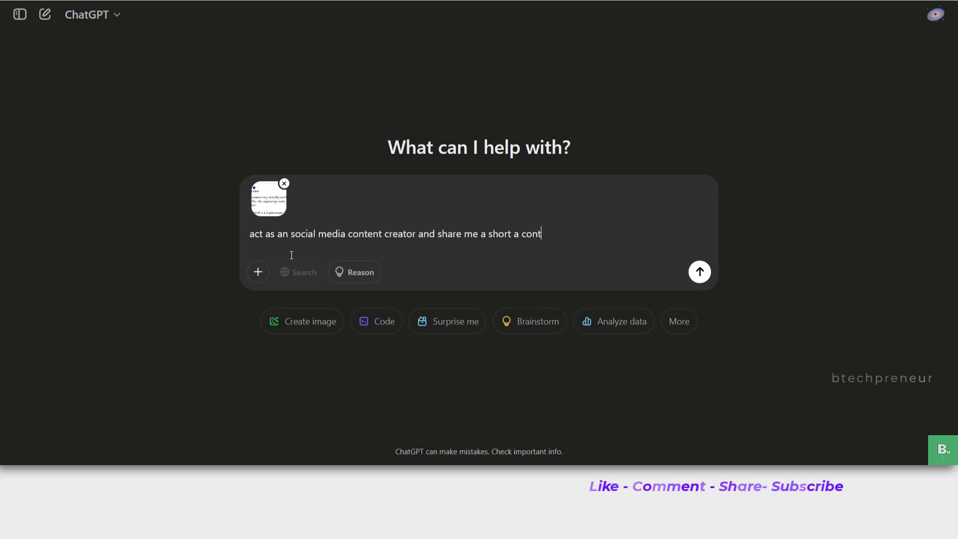
{"action": "type", "text": "ent for "}
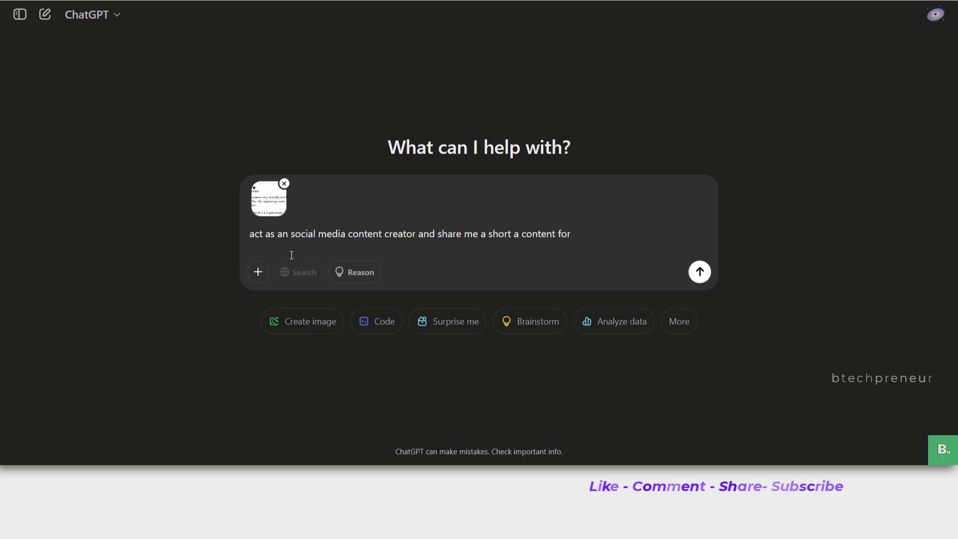
{"action": "type", "text": "instagram"}
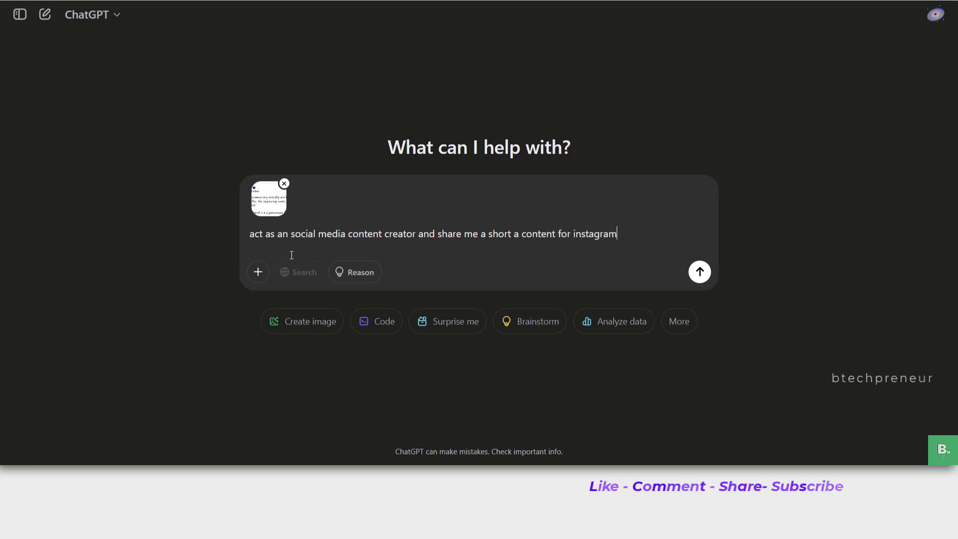
Complete the ChatGPT prompt with "post from the above shared information , to design on canva instagram post" and send it
{"action": "type", "text": " post from the ab"}
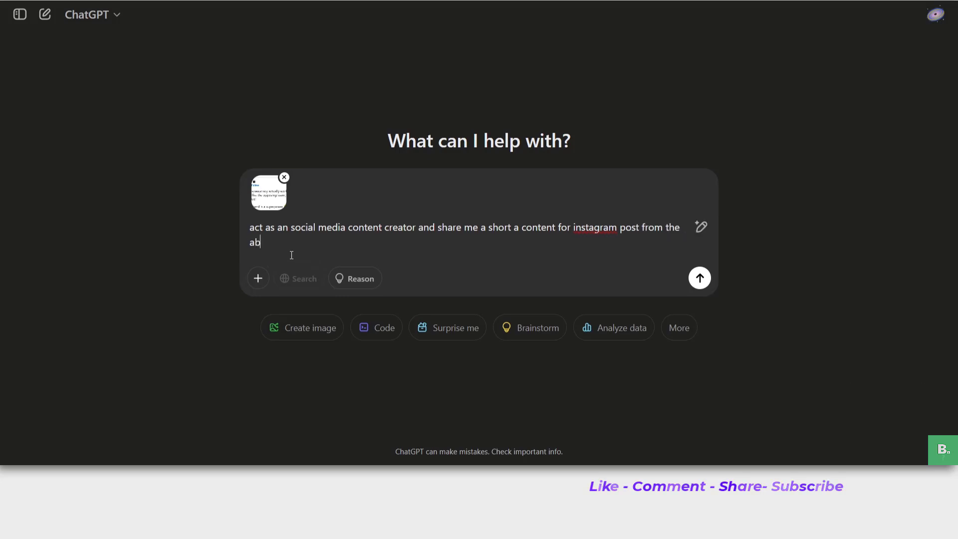
{"action": "key", "text": "BackSpace"}
{"action": "type", "text": "bov"}
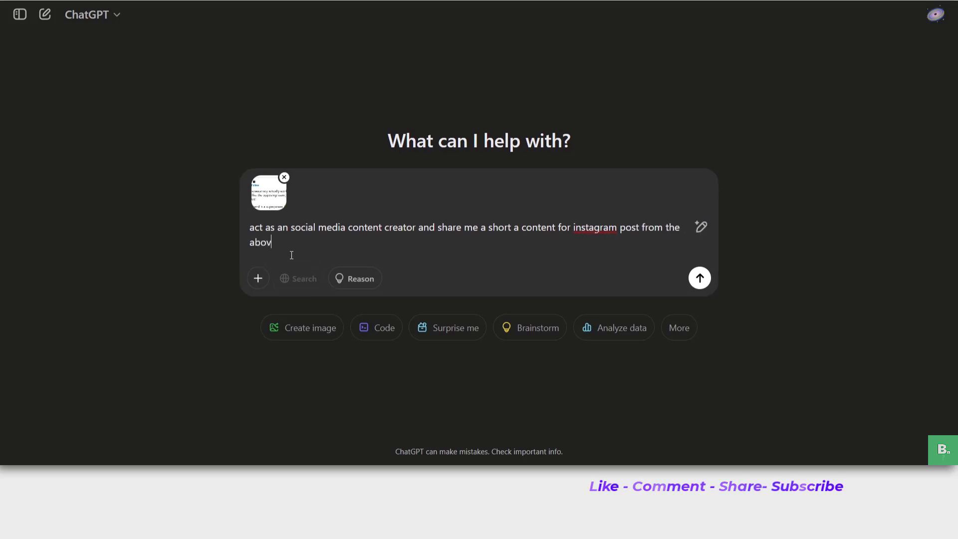
{"action": "type", "text": "e shared info"}
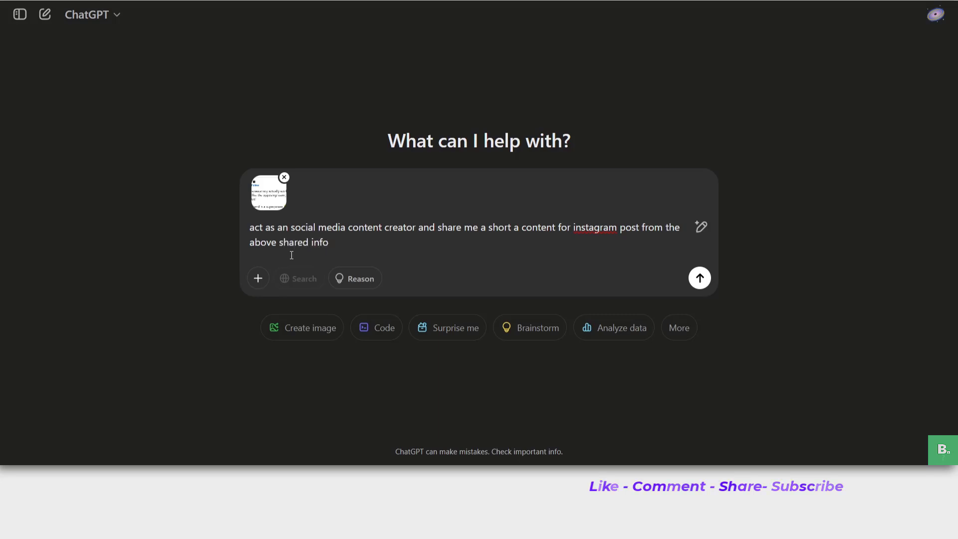
{"action": "type", "text": "rmation ,"}
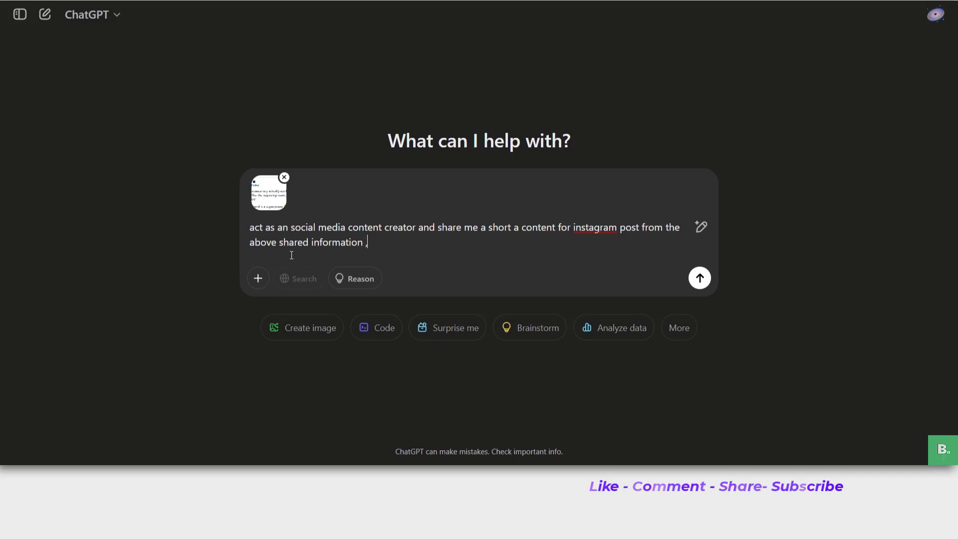
{"action": "type", "text": "to de"}
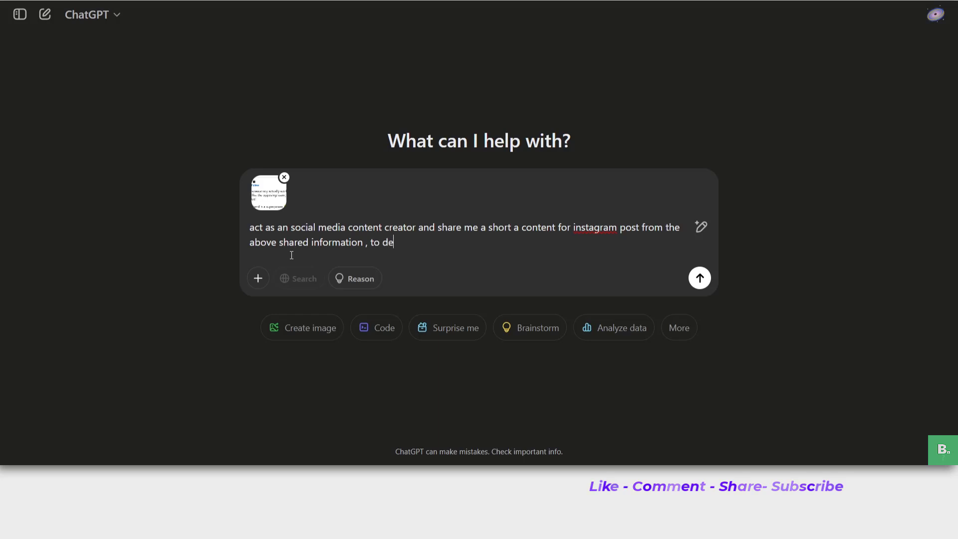
{"action": "type", "text": "sign on canva "}
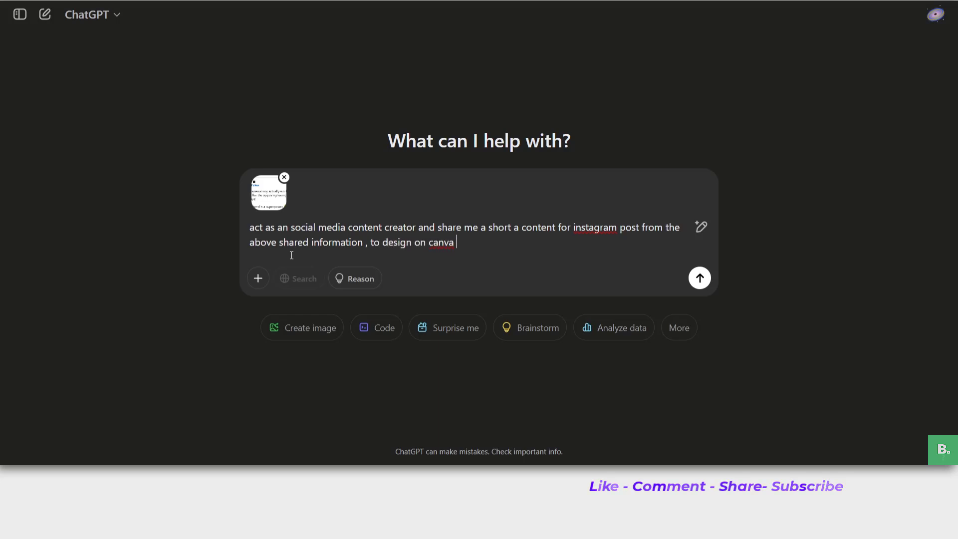
{"action": "type", "text": "instagram post"}
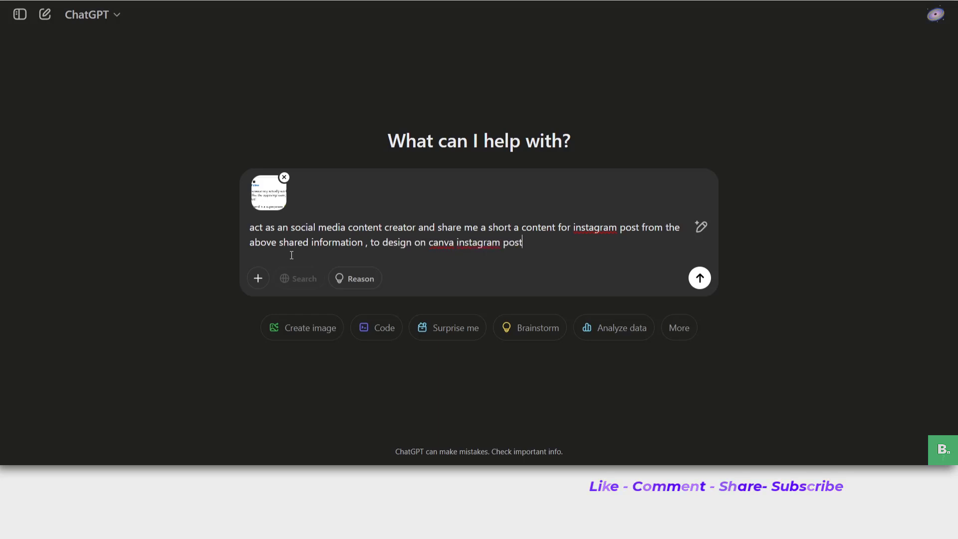
{"action": "key", "text": "Return"}
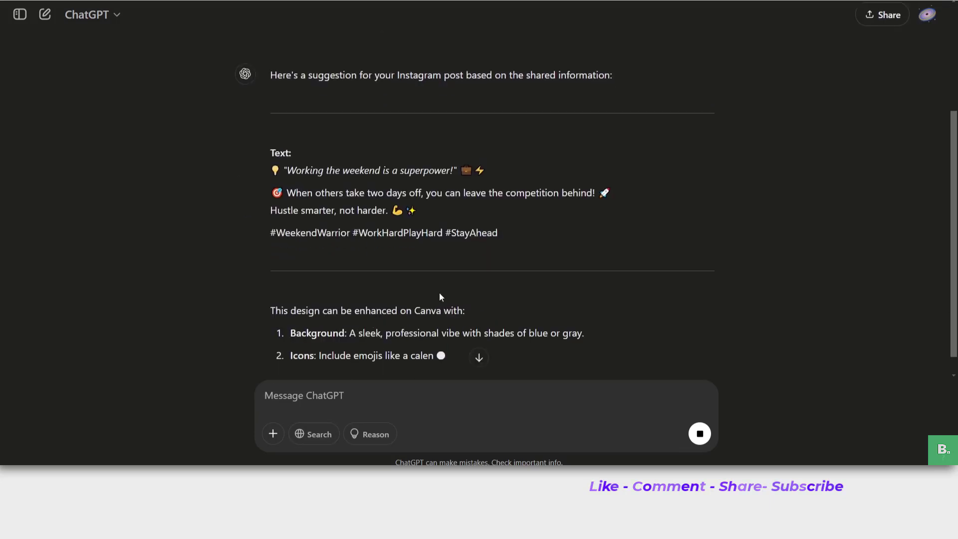
Read through ChatGPT's reply and highlight the suggested quote "Working the weekend is a superpower!"
{"action": "scroll", "coordinate": [440, 295], "scroll_direction": "down", "scroll_amount": 1}
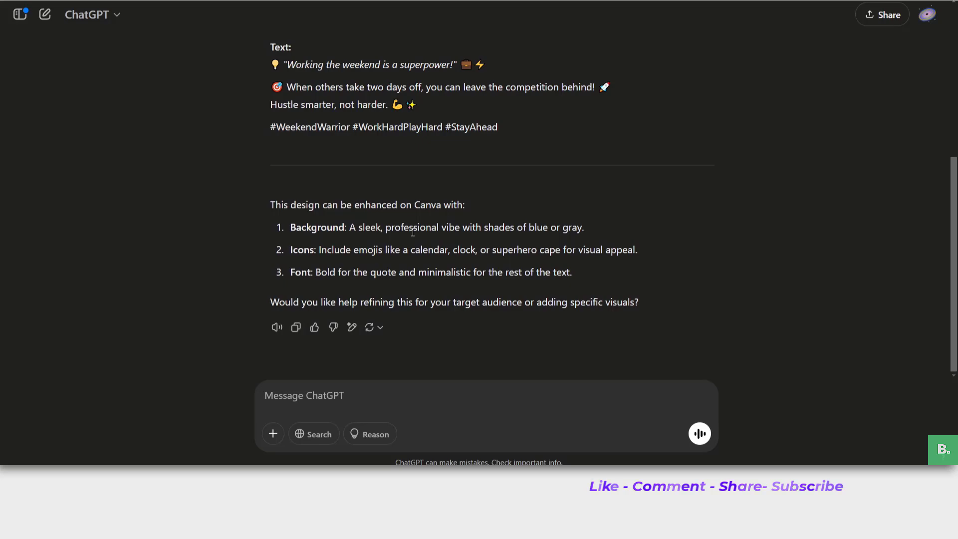
{"action": "scroll", "coordinate": [333, 236], "scroll_direction": "up", "scroll_amount": 5}
{"action": "scroll", "coordinate": [309, 235], "scroll_direction": "down", "scroll_amount": 2}
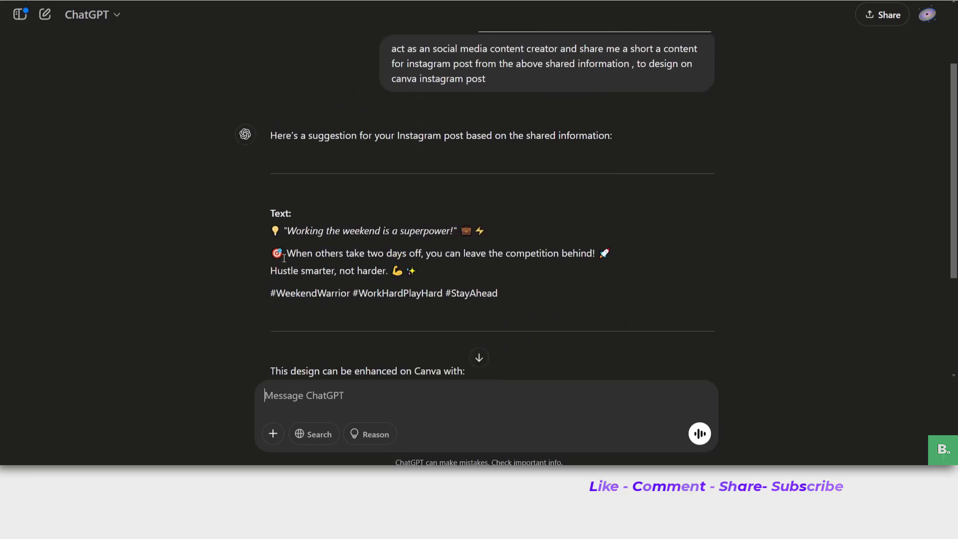
{"action": "left_click_drag", "start_coordinate": [289, 231], "coordinate": [453, 230]}
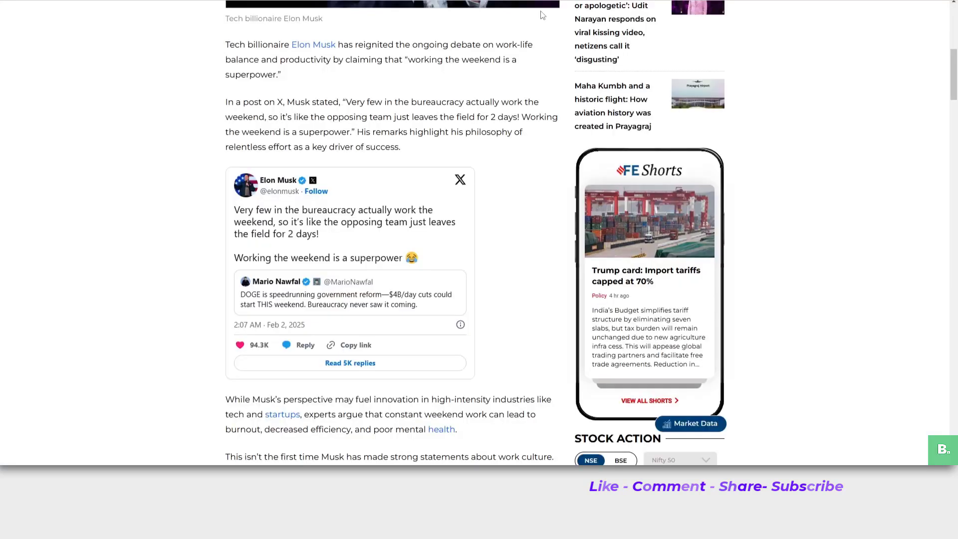
{"action": "scroll", "coordinate": [395, 313], "scroll_direction": "up", "scroll_amount": 10}
{"action": "right_click", "coordinate": [394, 314]}
{"action": "left_click", "coordinate": [392, 315]}
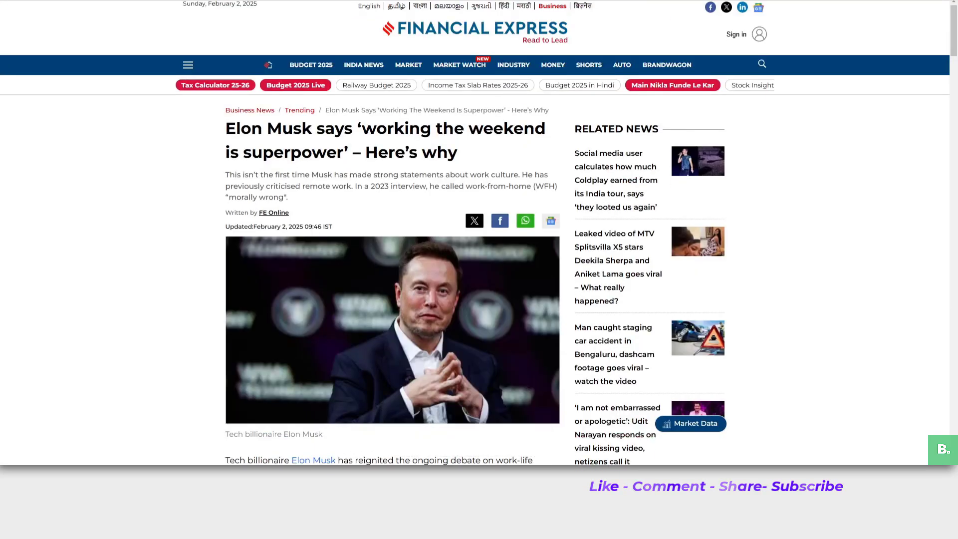
Open Pexels in a new browser tab, look through its stock photos for "elon musk", and clear the search
{"action": "key", "text": "ctrl+t"}
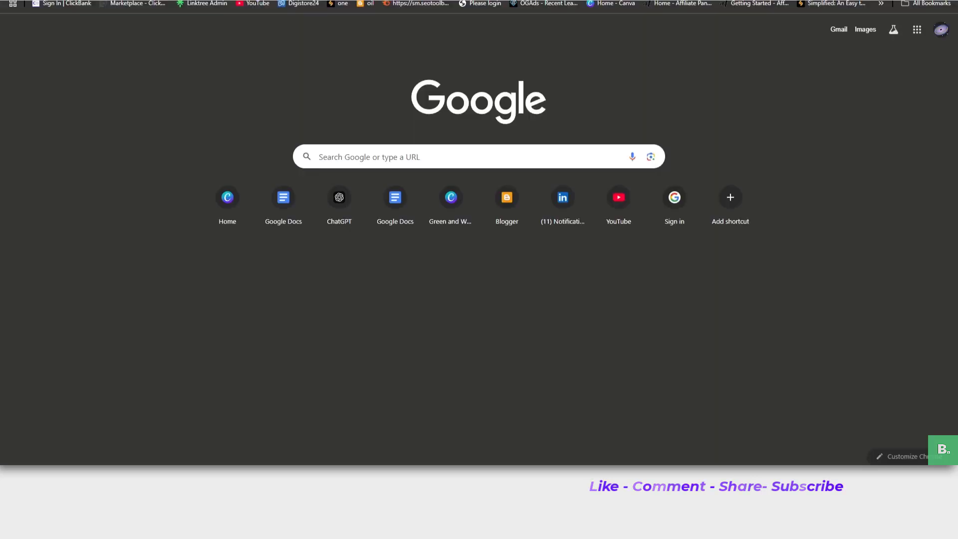
{"action": "type", "text": "pex"}
{"action": "key", "text": "Return"}
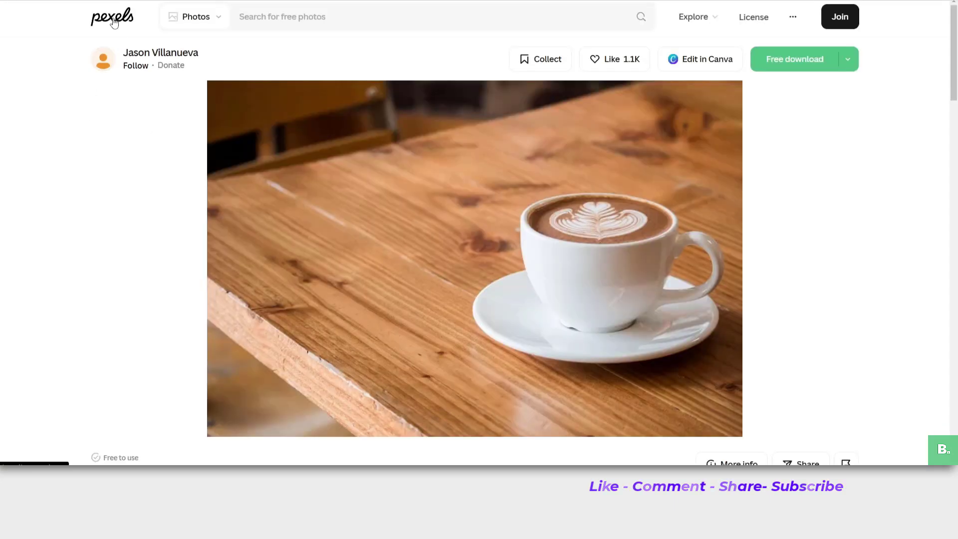
{"action": "left_click", "coordinate": [114, 22]}
{"action": "left_click", "coordinate": [459, 162]}
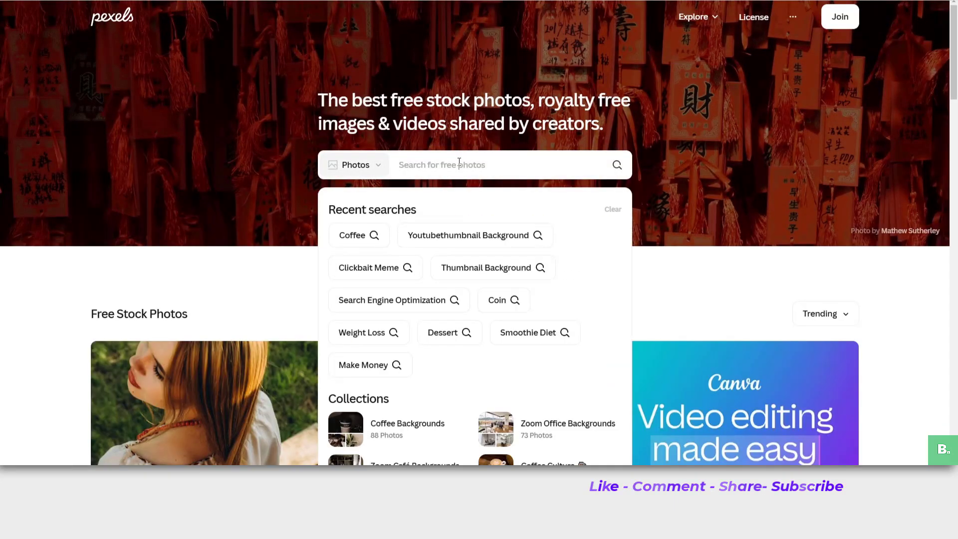
{"action": "type", "text": "elon musk"}
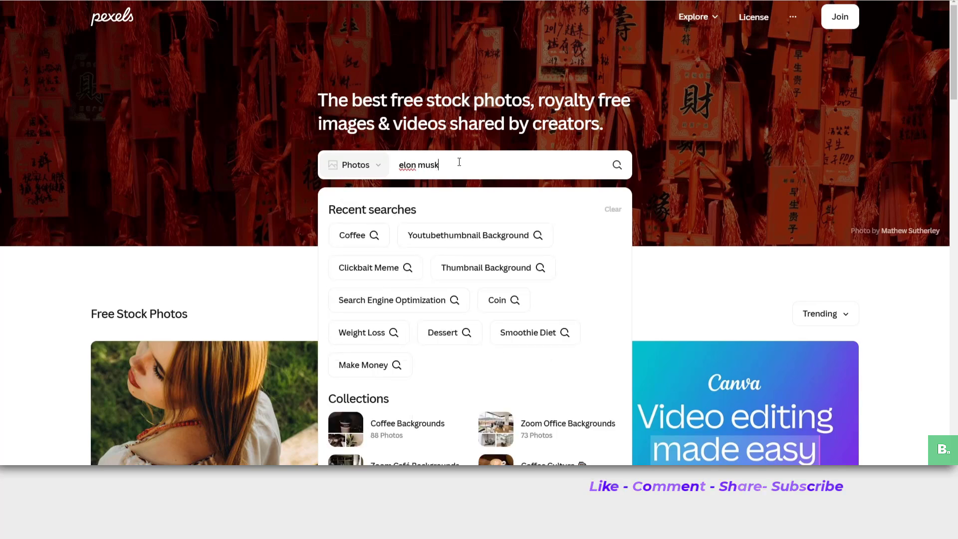
{"action": "key", "text": "Return"}
{"action": "scroll", "coordinate": [614, 309], "scroll_direction": "down", "scroll_amount": 10}
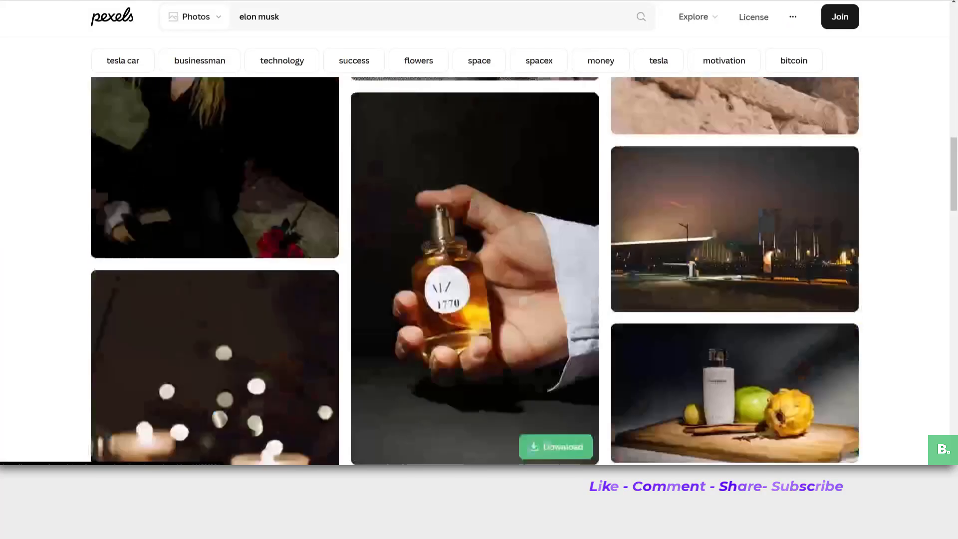
{"action": "scroll", "coordinate": [432, 311], "scroll_direction": "down", "scroll_amount": 15}
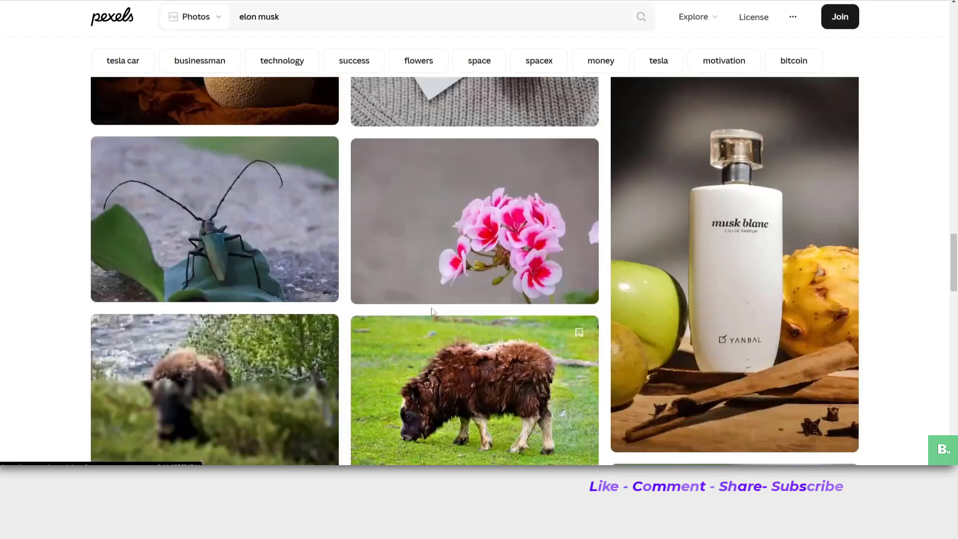
{"action": "scroll", "coordinate": [433, 313], "scroll_direction": "up", "scroll_amount": 10}
{"action": "left_click_drag", "start_coordinate": [282, 17], "coordinate": [213, 15]}
{"action": "key", "text": "BackSpace"}
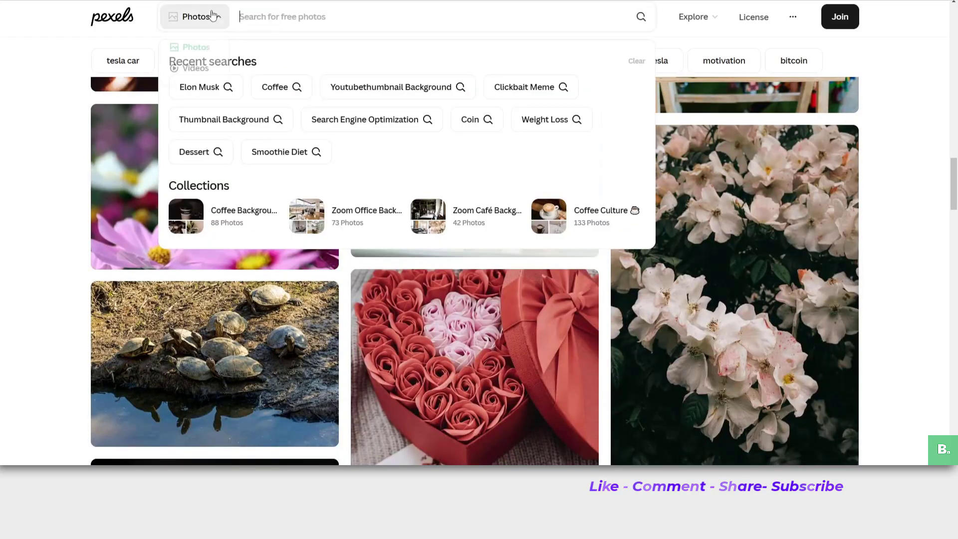
Search Google for "elon musk" and narrow the image results to "elon musk hd images"
{"action": "key", "text": "ctrl+l"}
{"action": "type", "text": "elon musk"}
{"action": "key", "text": "Return"}
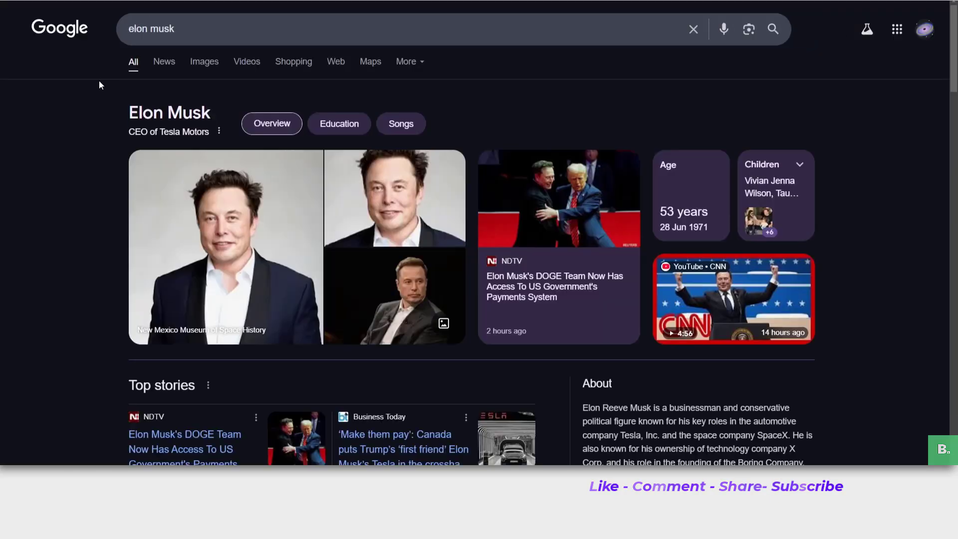
{"action": "left_click", "coordinate": [165, 63]}
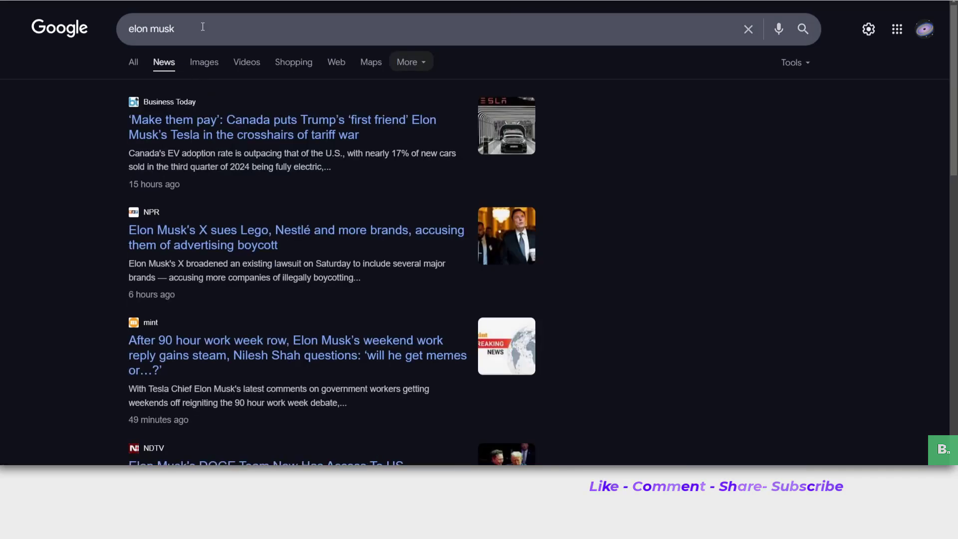
{"action": "left_click", "coordinate": [201, 64]}
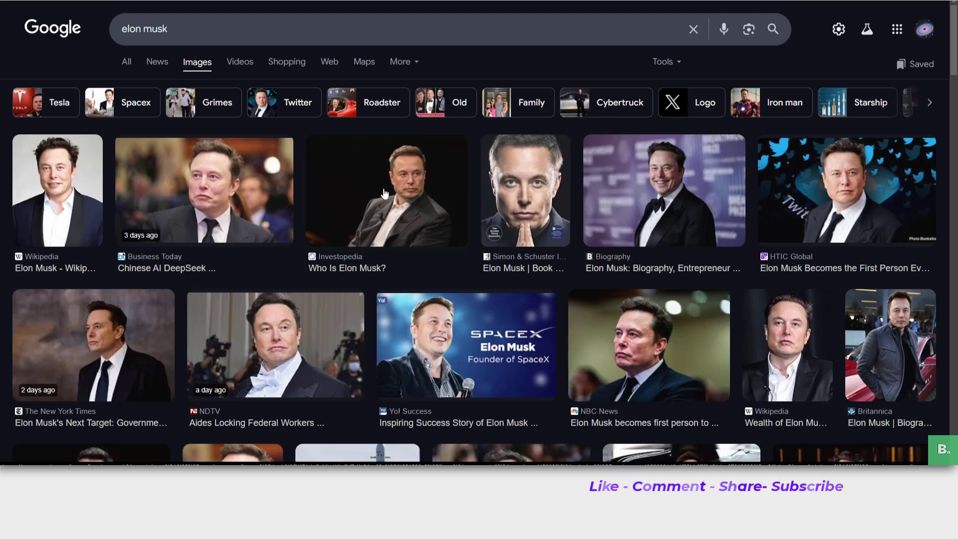
{"action": "left_click", "coordinate": [391, 22]}
{"action": "type", "text": "hd"}
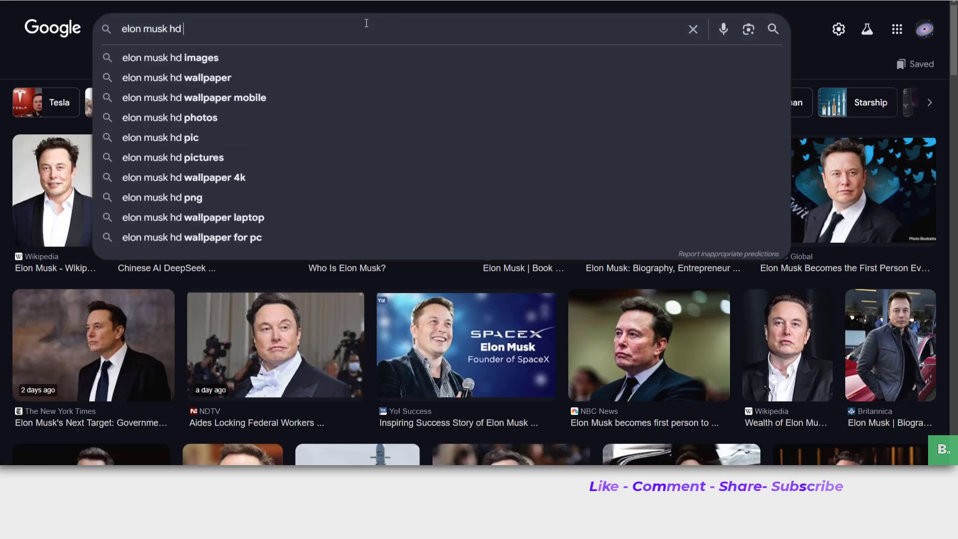
{"action": "left_click", "coordinate": [337, 56]}
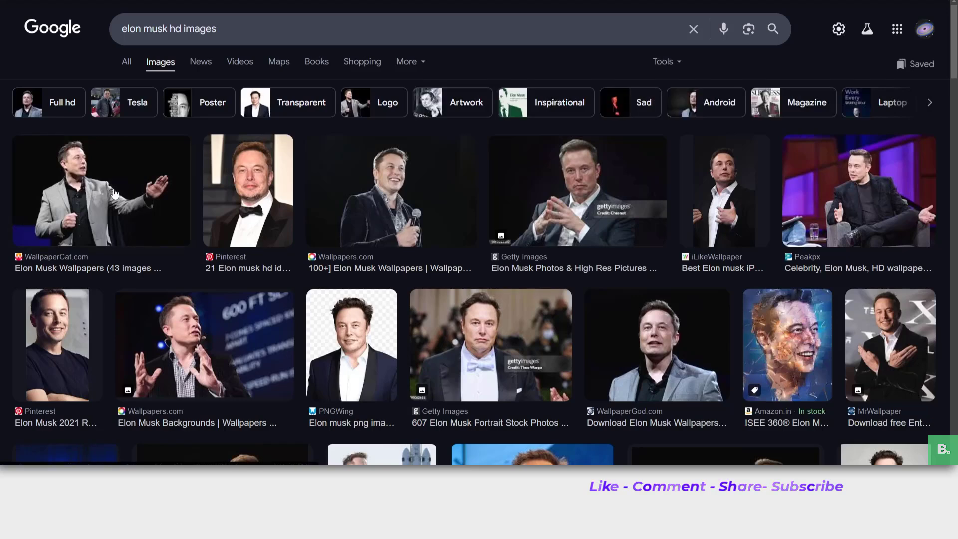
Open the WallpaperCat page for the photo of Elon Musk in a grey jacket and download that wallpaper
{"action": "left_click", "coordinate": [114, 193]}
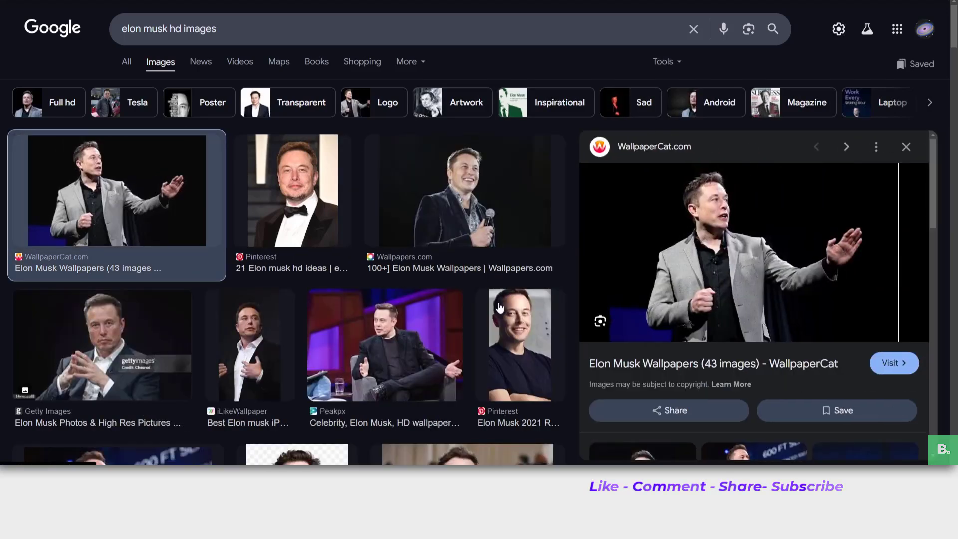
{"action": "left_click", "coordinate": [412, 330]}
{"action": "left_click", "coordinate": [102, 183]}
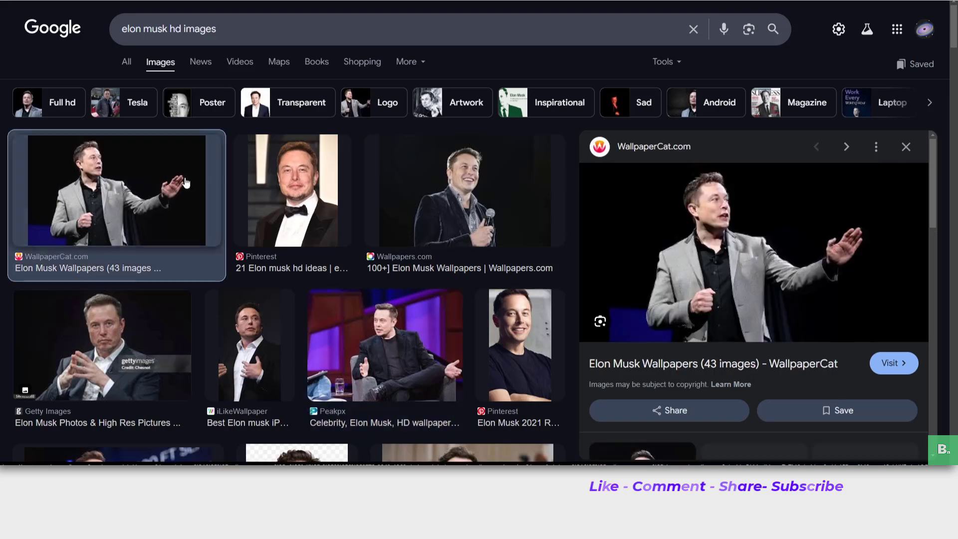
{"action": "left_click", "coordinate": [752, 247]}
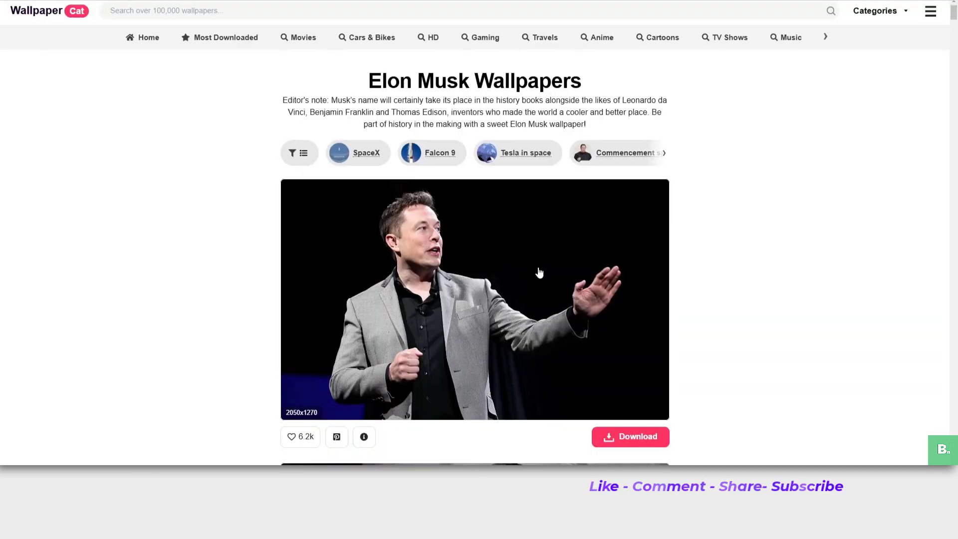
{"action": "scroll", "coordinate": [549, 275], "scroll_direction": "down", "scroll_amount": 4}
{"action": "left_click", "coordinate": [560, 216]}
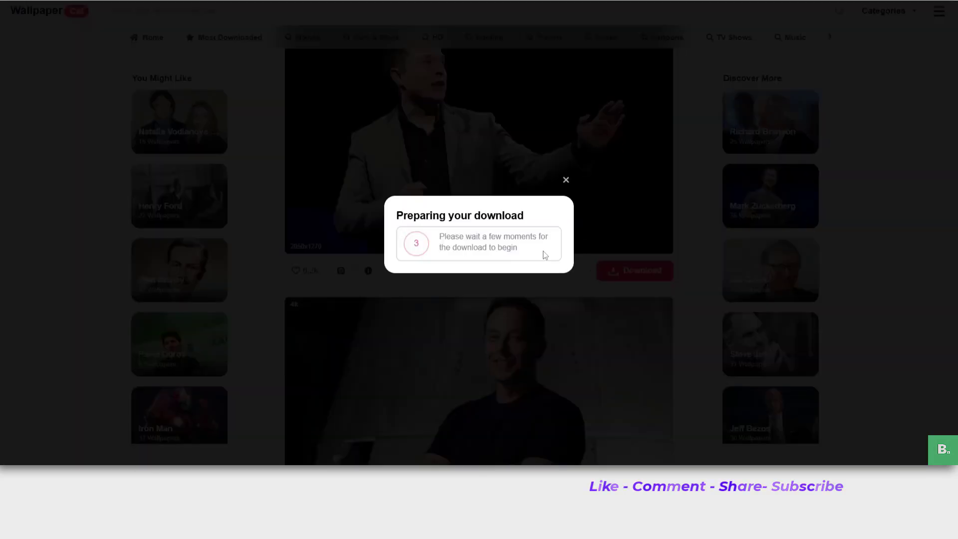
{"action": "left_click", "coordinate": [565, 180]}
{"action": "left_click", "coordinate": [571, 188]}
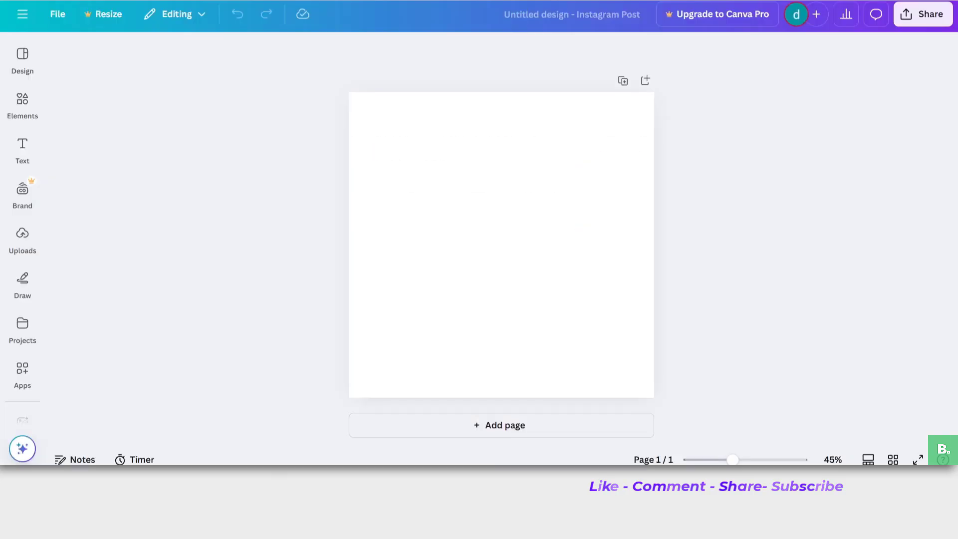
In Canva, add the downloaded Elon Musk wallpaper to the blank page and move it to the page's upper-left corner
{"action": "left_click", "coordinate": [902, 1]}
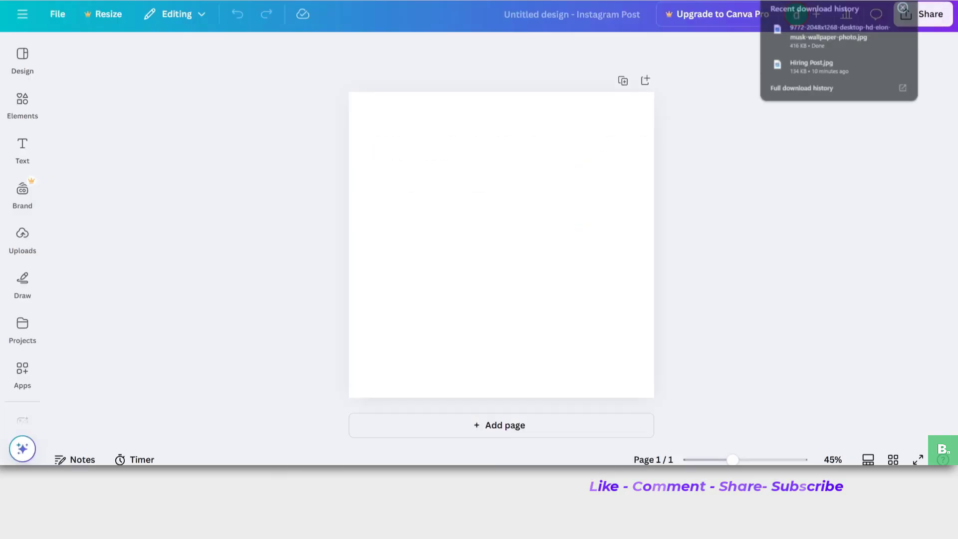
{"action": "left_click_drag", "start_coordinate": [847, 32], "coordinate": [568, 213]}
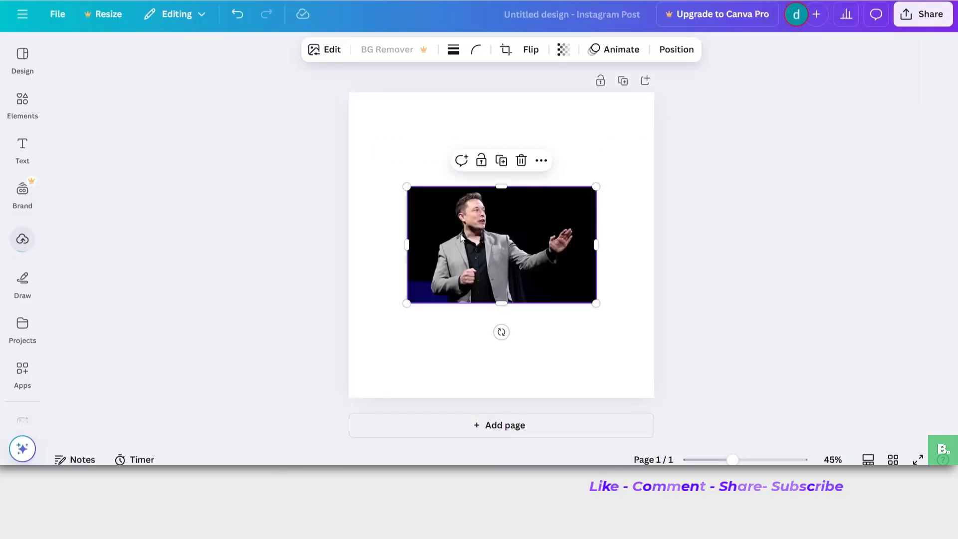
{"action": "left_click_drag", "start_coordinate": [462, 238], "coordinate": [395, 136]}
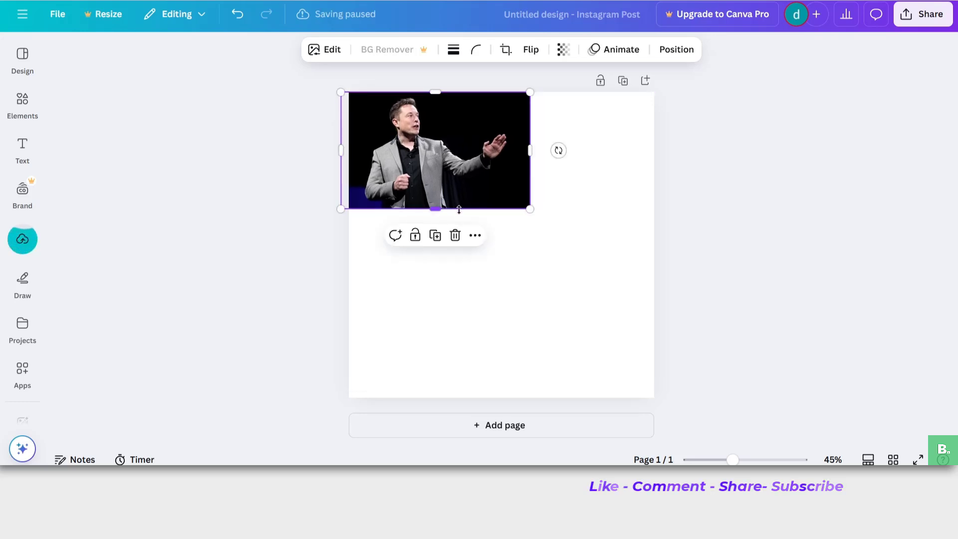
Enlarge and position the photo to cover about the upper two-thirds of the page, extending slightly past both side edges
{"action": "left_click_drag", "start_coordinate": [455, 209], "coordinate": [582, 238]}
{"action": "left_click_drag", "start_coordinate": [580, 252], "coordinate": [654, 297]}
{"action": "mouse_move", "coordinate": [496, 296]}
{"action": "left_mouse_down"}
{"action": "mouse_move", "coordinate": [494, 323]}
{"action": "mouse_move", "coordinate": [494, 308]}
{"action": "left_mouse_up"}
{"action": "left_click_drag", "start_coordinate": [490, 271], "coordinate": [529, 271]}
{"action": "left_click_drag", "start_coordinate": [382, 280], "coordinate": [340, 280]}
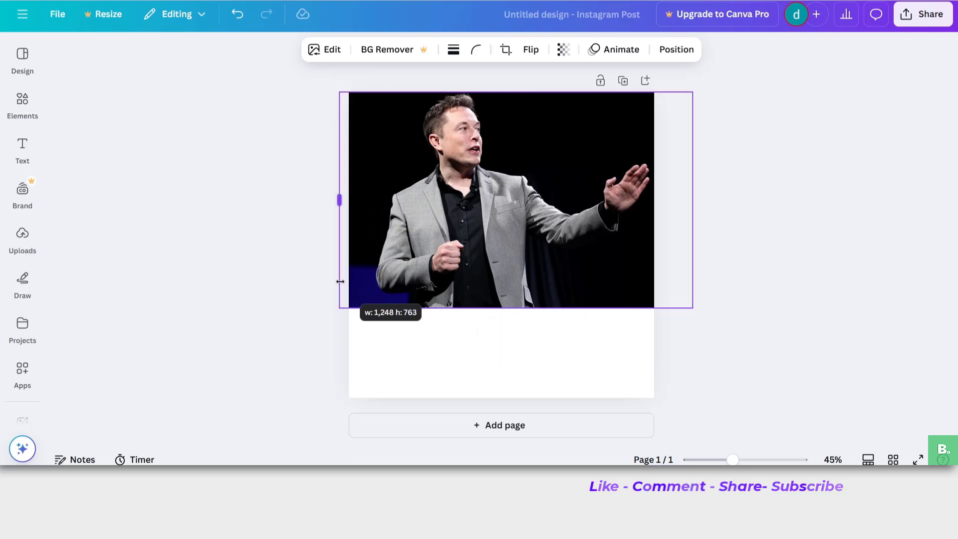
{"action": "mouse_move", "coordinate": [460, 312]}
{"action": "left_mouse_down"}
{"action": "mouse_move", "coordinate": [454, 328]}
{"action": "mouse_move", "coordinate": [454, 307]}
{"action": "left_mouse_up"}
{"action": "left_click_drag", "start_coordinate": [694, 306], "coordinate": [667, 293]}
{"action": "left_click_drag", "start_coordinate": [644, 244], "coordinate": [644, 248]}
{"action": "left_click", "coordinate": [757, 242]}
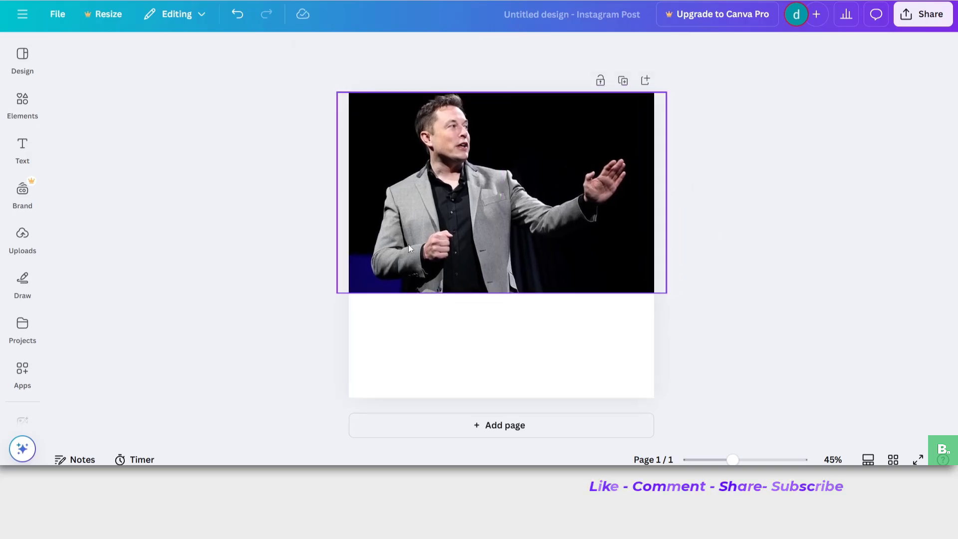
Set the page background to the black taken from the photo's colours
{"action": "left_click", "coordinate": [484, 366]}
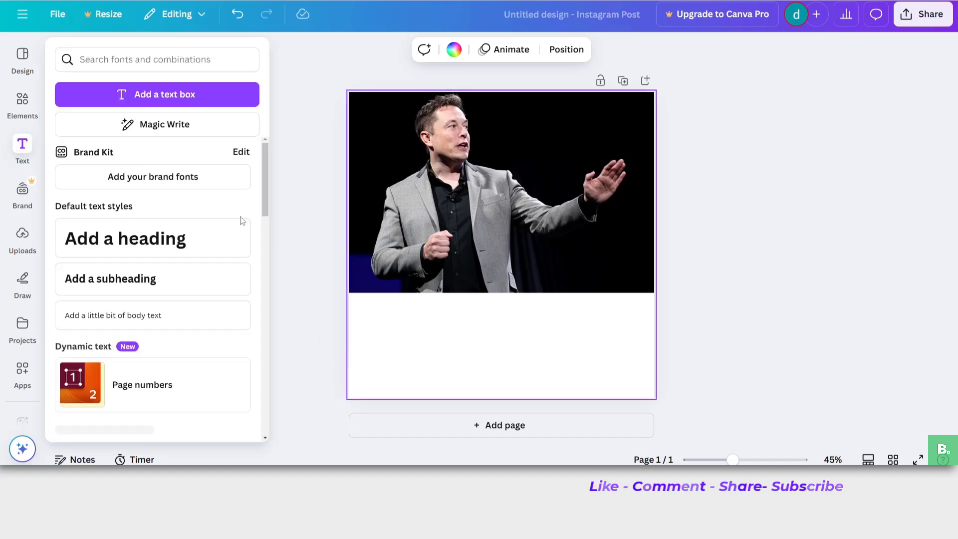
{"action": "left_click", "coordinate": [453, 49]}
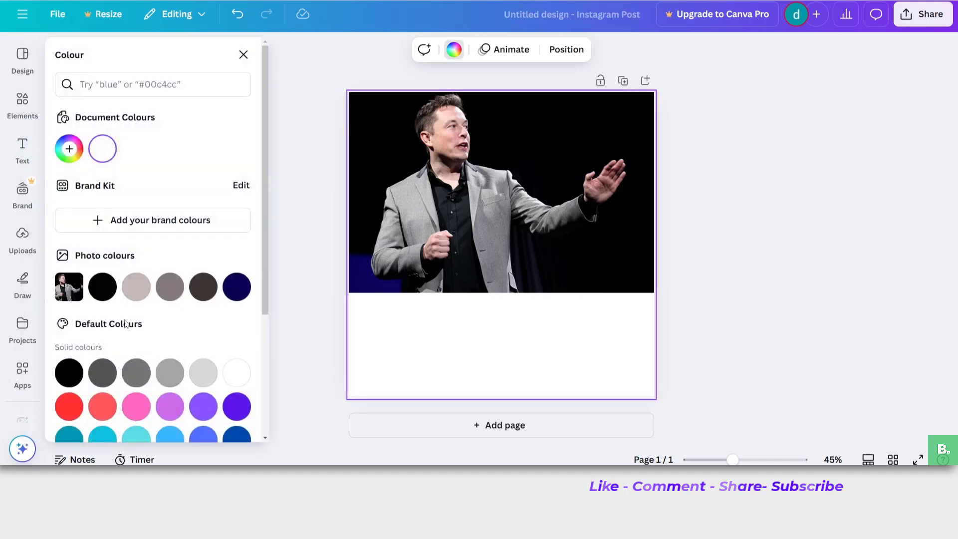
{"action": "left_click", "coordinate": [103, 287]}
{"action": "left_click", "coordinate": [442, 258]}
{"action": "left_click", "coordinate": [413, 327]}
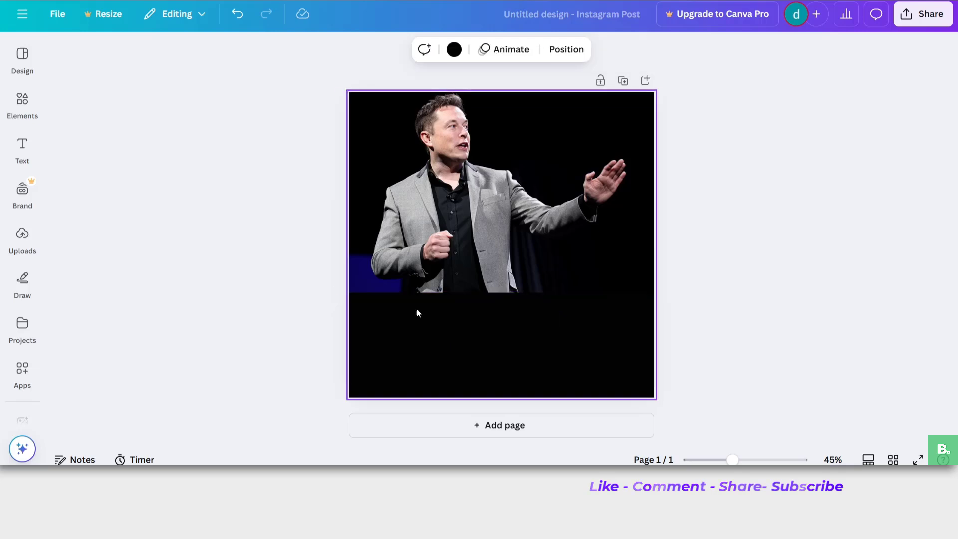
{"action": "left_click", "coordinate": [426, 268]}
{"action": "left_click", "coordinate": [432, 332]}
Add a straight line and stretch it across the full width of the page
{"action": "mouse_move", "coordinate": [21, 142]}
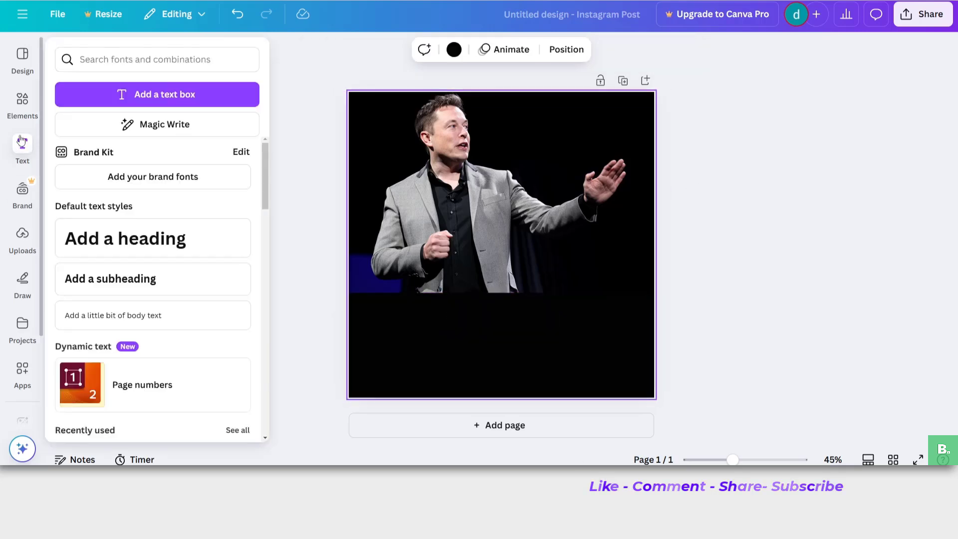
{"action": "left_click", "coordinate": [22, 100]}
{"action": "left_click", "coordinate": [153, 234]}
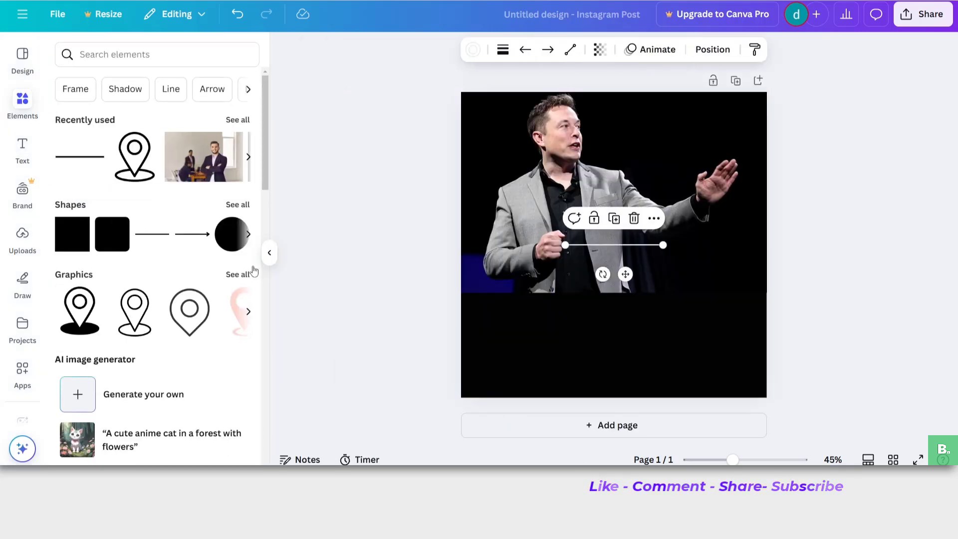
{"action": "left_click_drag", "start_coordinate": [565, 246], "coordinate": [459, 246]}
{"action": "left_click_drag", "start_coordinate": [663, 245], "coordinate": [766, 238]}
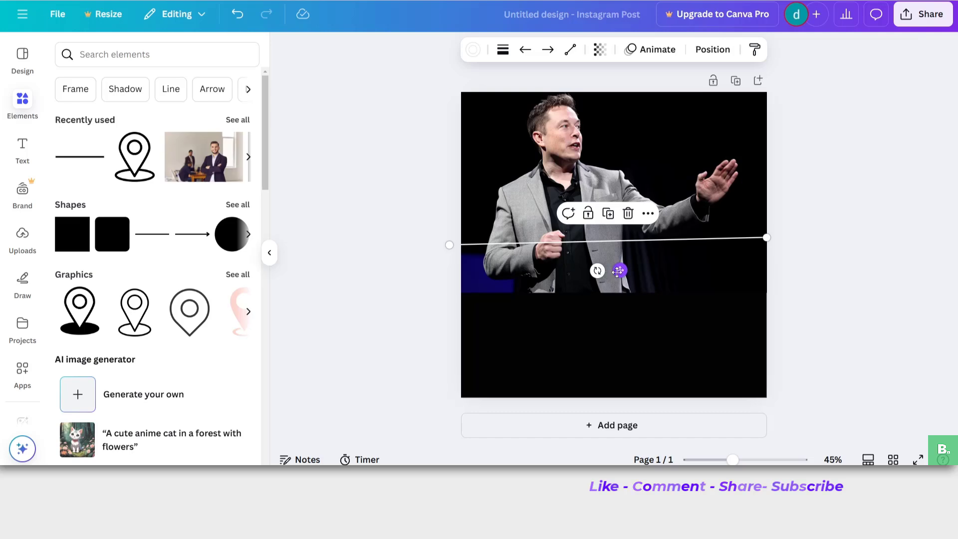
Move the line down to the photo's lower edge and level it horizontally
{"action": "left_click_drag", "start_coordinate": [619, 271], "coordinate": [619, 318]}
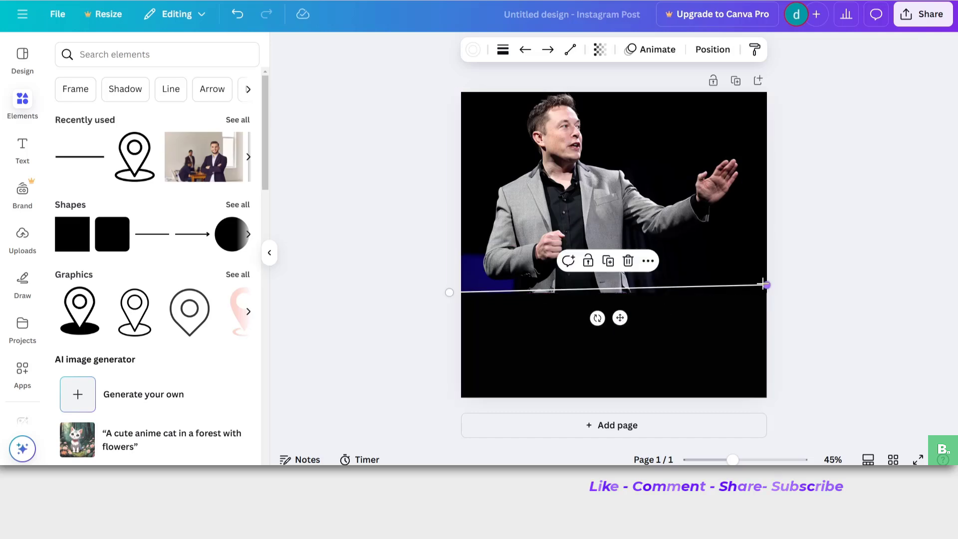
{"action": "left_click_drag", "start_coordinate": [767, 286], "coordinate": [767, 293]}
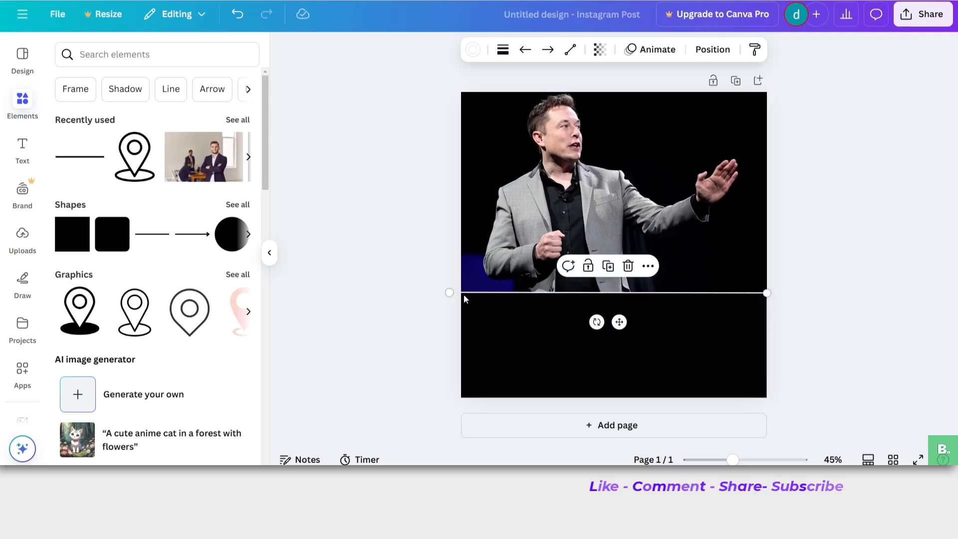
{"action": "left_click_drag", "start_coordinate": [451, 294], "coordinate": [452, 302]}
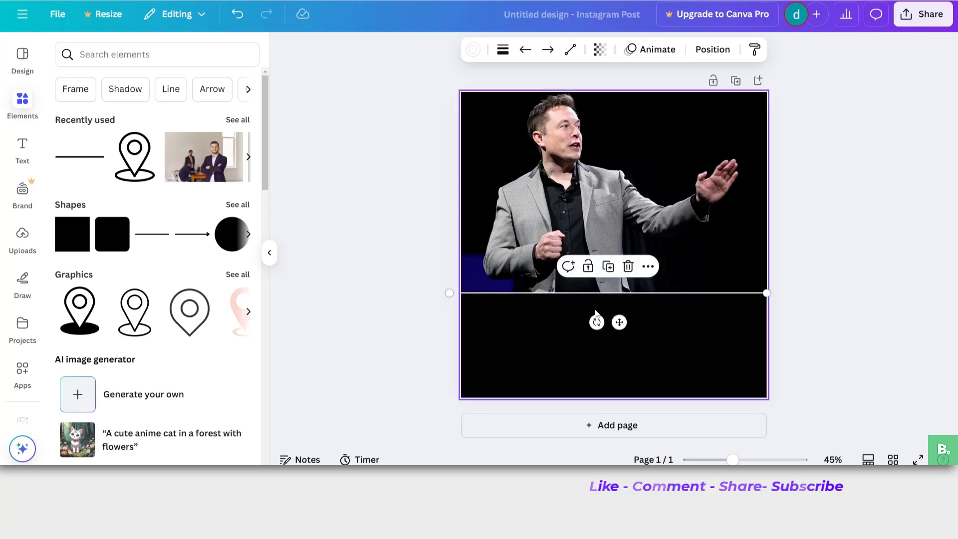
{"action": "left_click_drag", "start_coordinate": [596, 322], "coordinate": [593, 324]}
Try lime as the page background colour and undo the change
{"action": "left_click", "coordinate": [513, 324]}
{"action": "scroll", "coordinate": [674, 377], "scroll_direction": "up", "scroll_amount": 5, "text": "ctrl"}
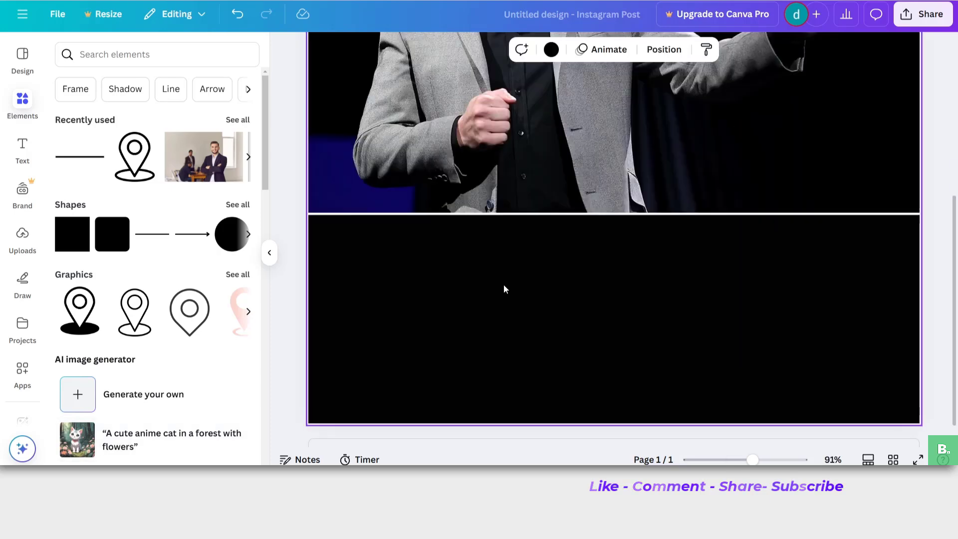
{"action": "scroll", "coordinate": [503, 285], "scroll_direction": "down", "scroll_amount": 4, "text": "ctrl"}
{"action": "left_click", "coordinate": [552, 50]}
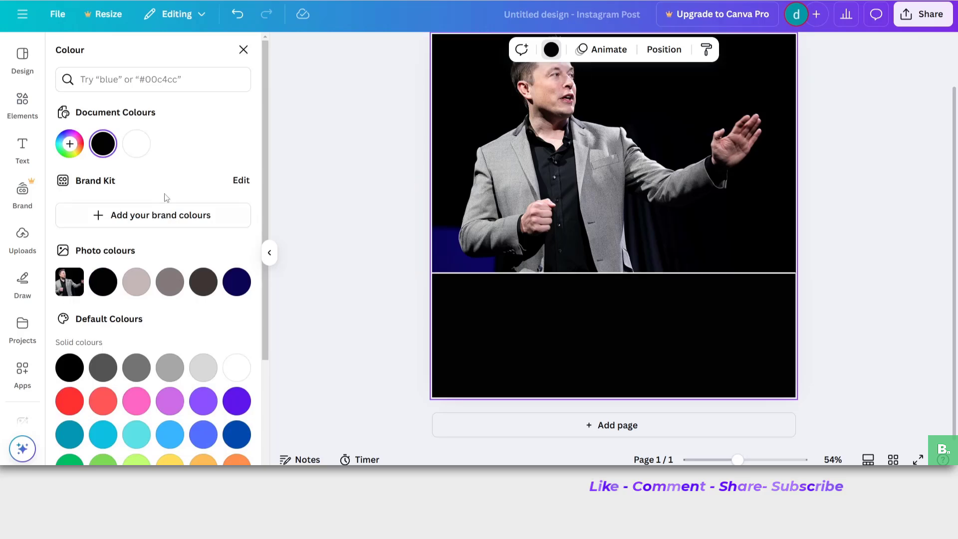
{"action": "scroll", "coordinate": [155, 399], "scroll_direction": "down", "scroll_amount": 2}
{"action": "left_click", "coordinate": [137, 384]}
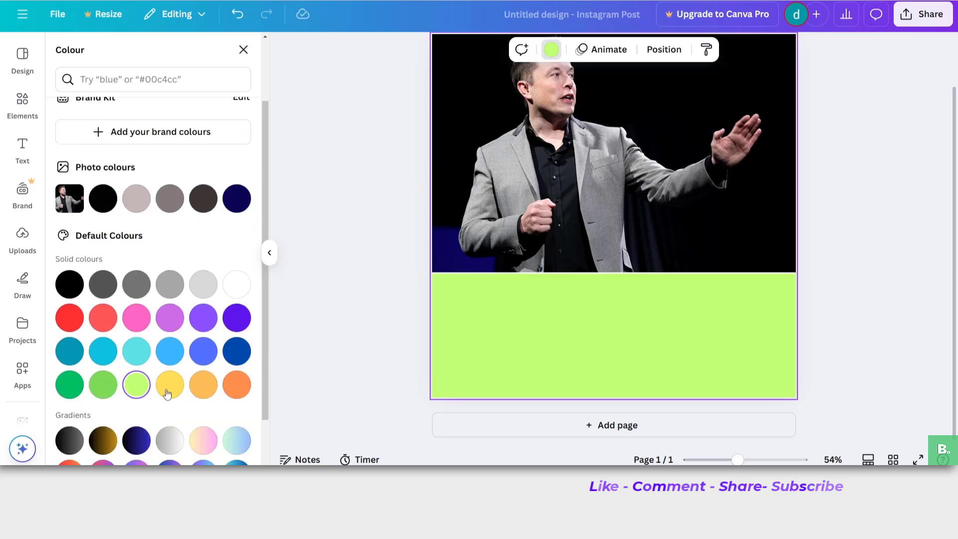
{"action": "key", "text": "ctrl+z"}
Colour the divider line below the photo yellow and set its line weight to 17
{"action": "left_click", "coordinate": [479, 273]}
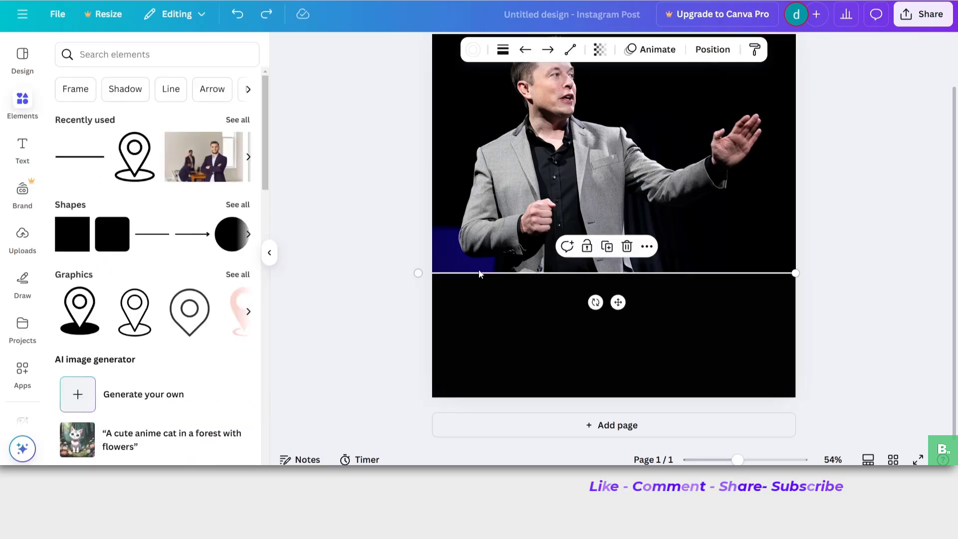
{"action": "left_click", "coordinate": [468, 51]}
{"action": "scroll", "coordinate": [211, 395], "scroll_direction": "down", "scroll_amount": 3}
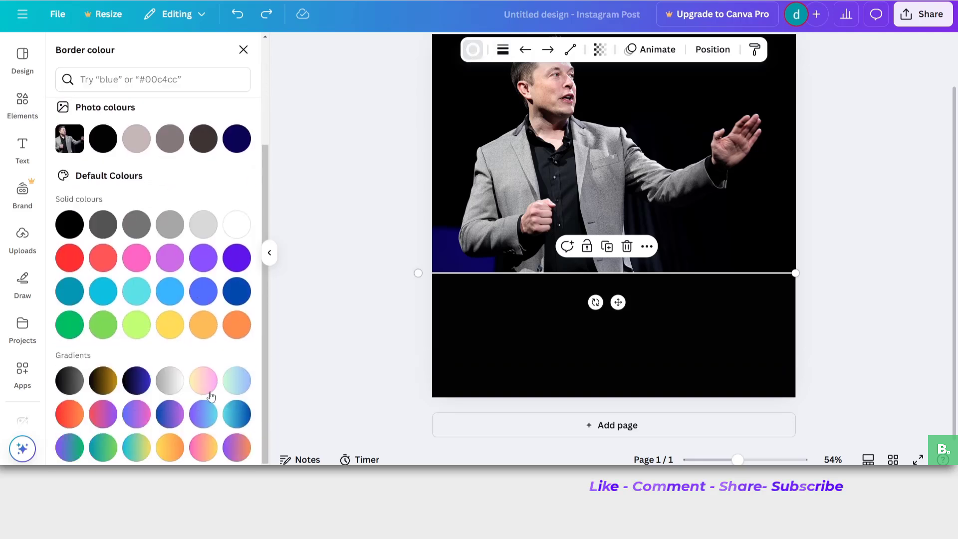
{"action": "left_click", "coordinate": [134, 333]}
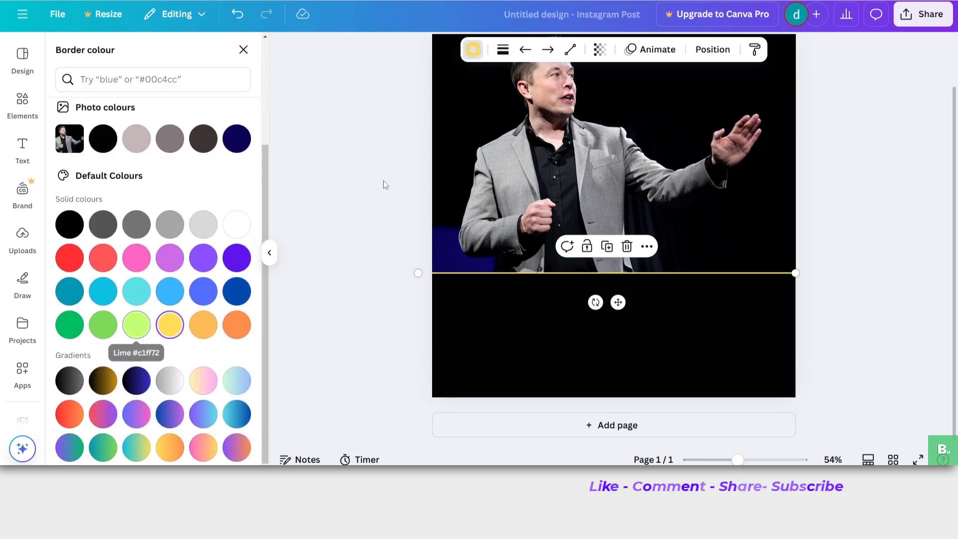
{"action": "left_click", "coordinate": [503, 49]}
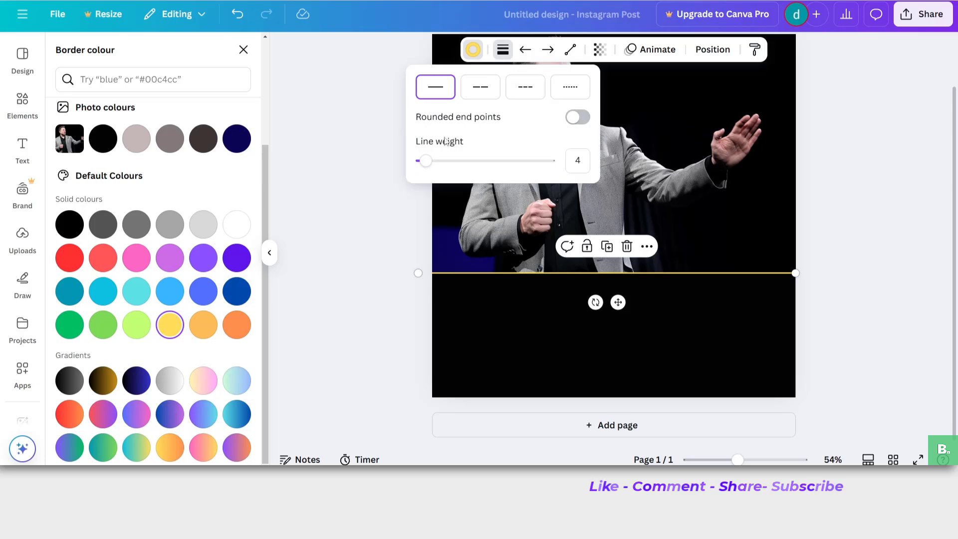
{"action": "mouse_move", "coordinate": [422, 160]}
{"action": "left_mouse_down"}
{"action": "mouse_move", "coordinate": [444, 163]}
{"action": "mouse_move", "coordinate": [435, 169]}
{"action": "left_mouse_up"}
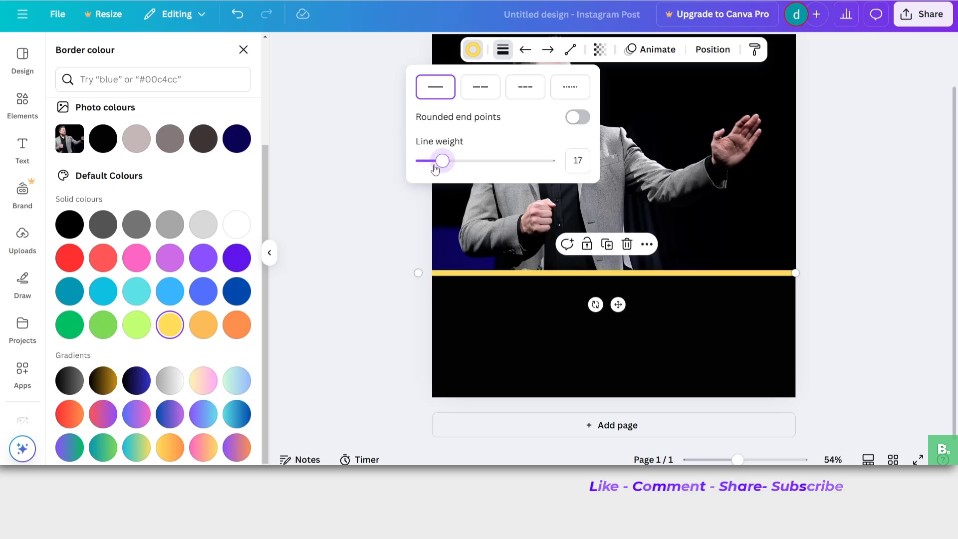
Try green, lime, red and orange on the divider line and return it to yellow
{"action": "left_click", "coordinate": [116, 323]}
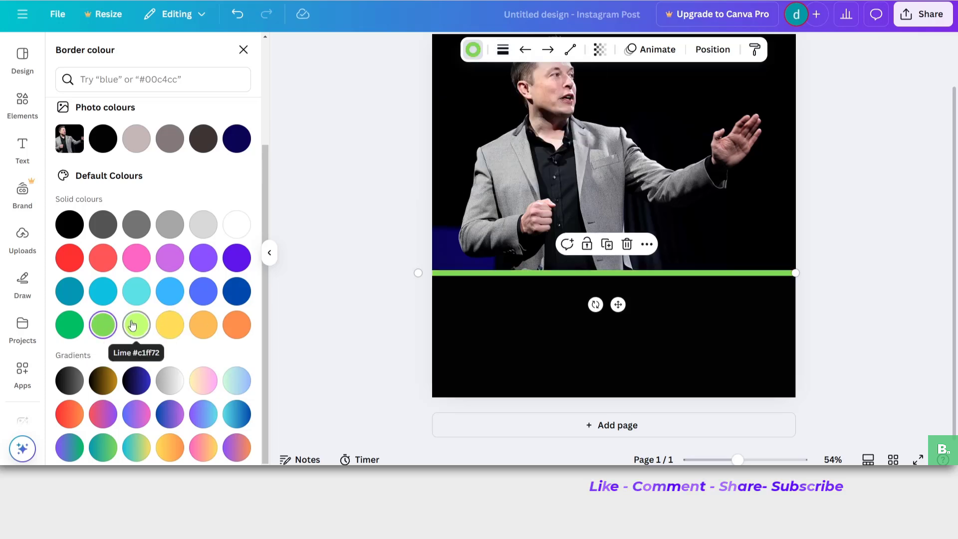
{"action": "left_click", "coordinate": [135, 326]}
{"action": "left_click", "coordinate": [70, 257]}
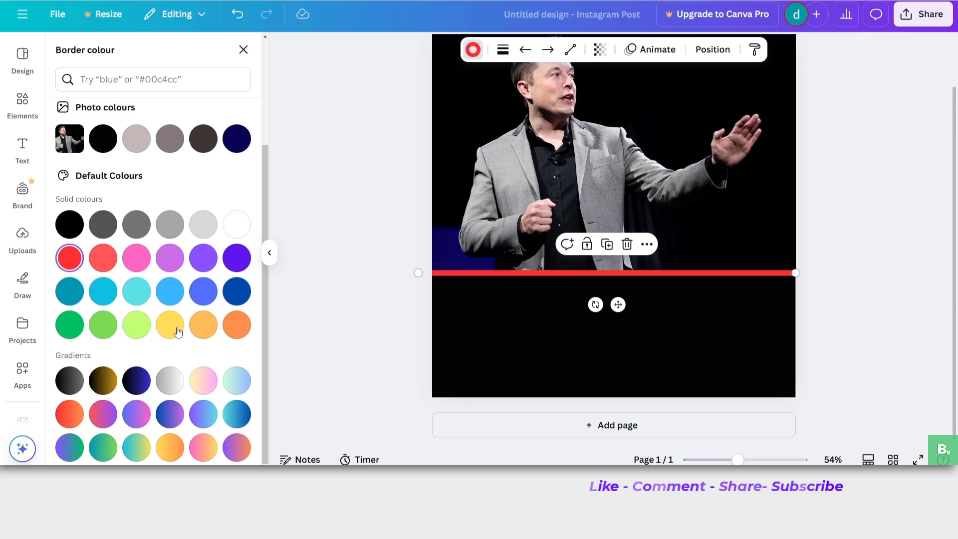
{"action": "left_click", "coordinate": [232, 325]}
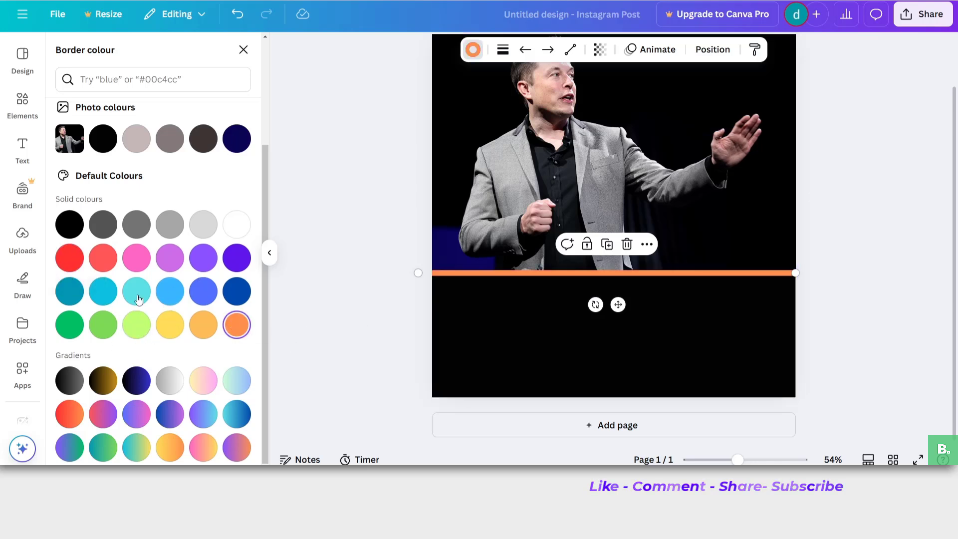
{"action": "left_click", "coordinate": [170, 325]}
{"action": "left_click", "coordinate": [448, 323]}
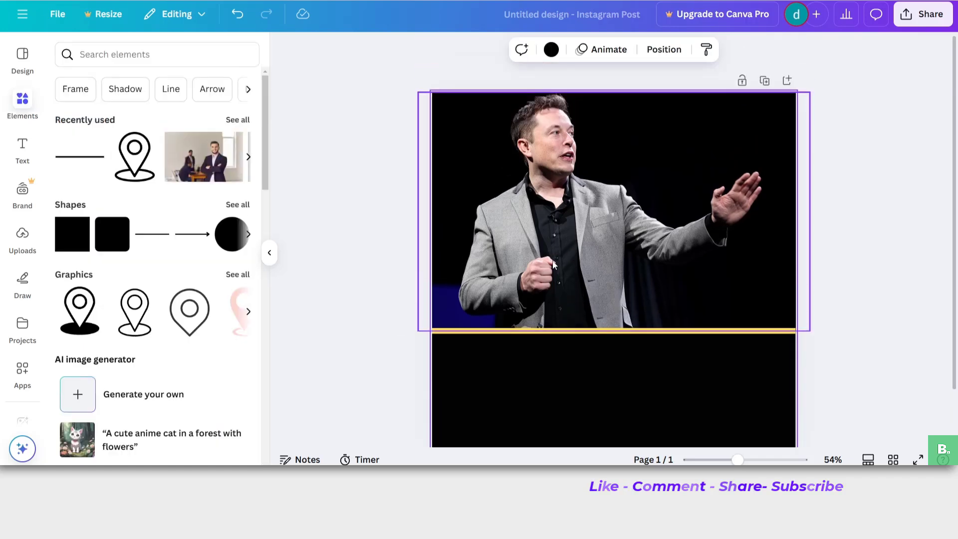
Switch to ChatGPT and highlight the headline "Working the weekend is a superpower!" in the suggested post text
{"action": "left_click", "coordinate": [556, 264]}
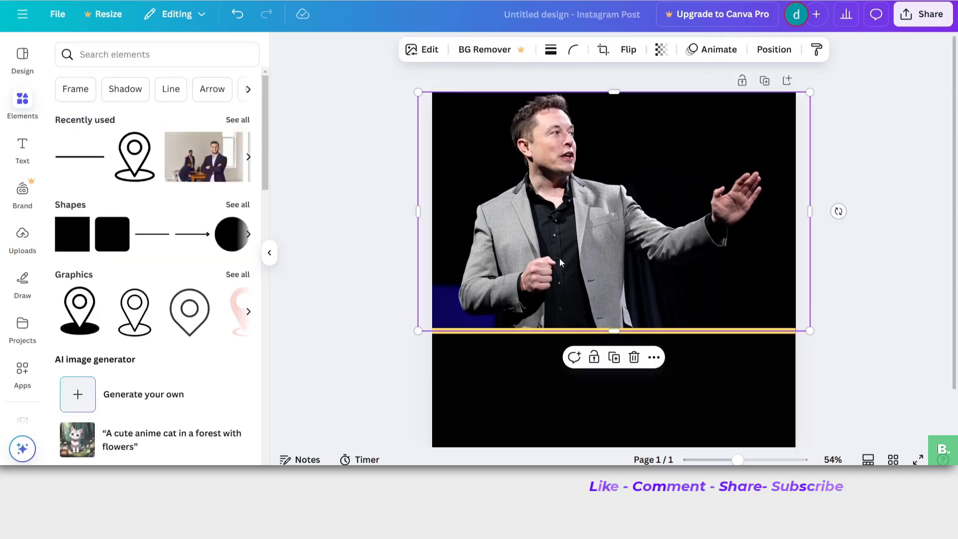
{"action": "left_click", "coordinate": [349, 187]}
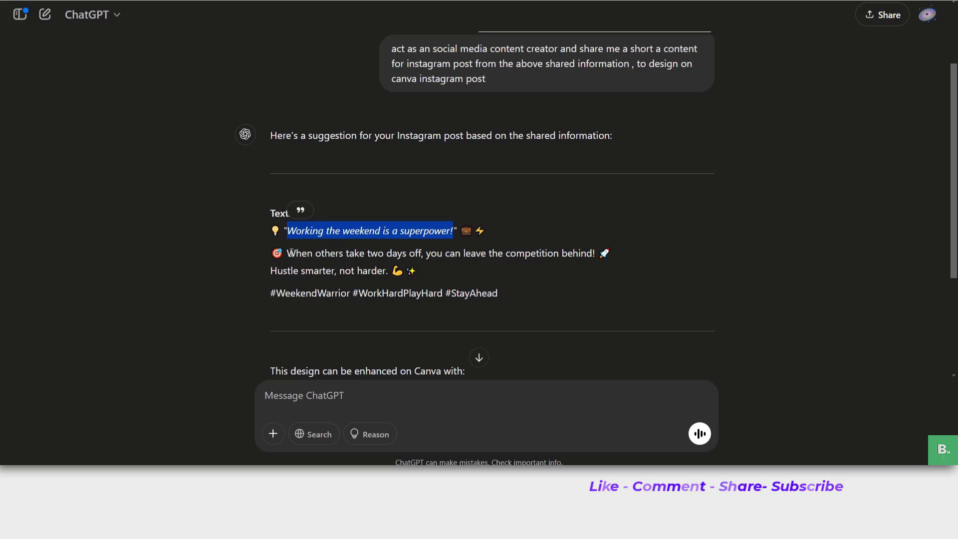
{"action": "left_click_drag", "start_coordinate": [426, 276], "coordinate": [441, 236]}
{"action": "left_click", "coordinate": [285, 231]}
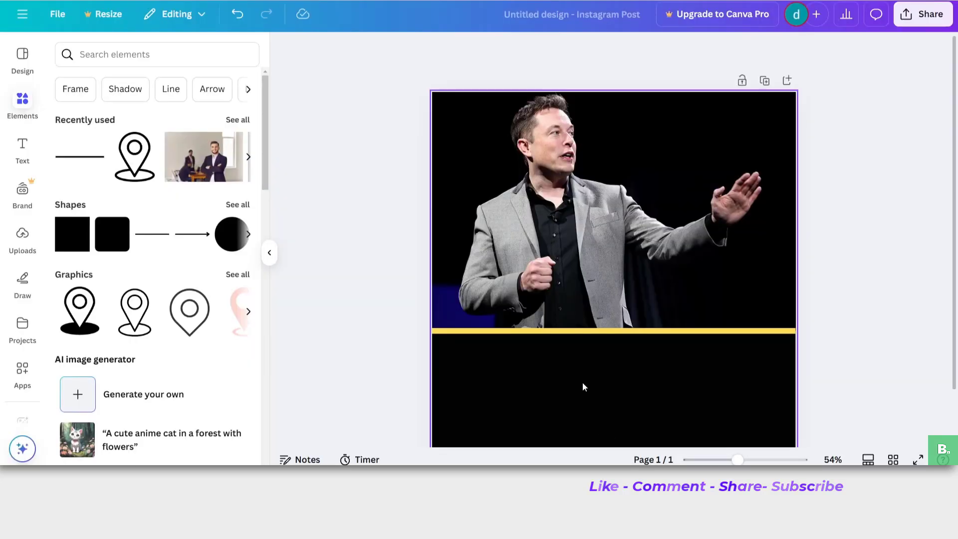
In Canva, add a text box and search its fonts for "mons", shortening the search to "mo"
{"action": "key", "text": "t"}
{"action": "left_click", "coordinate": [362, 49]}
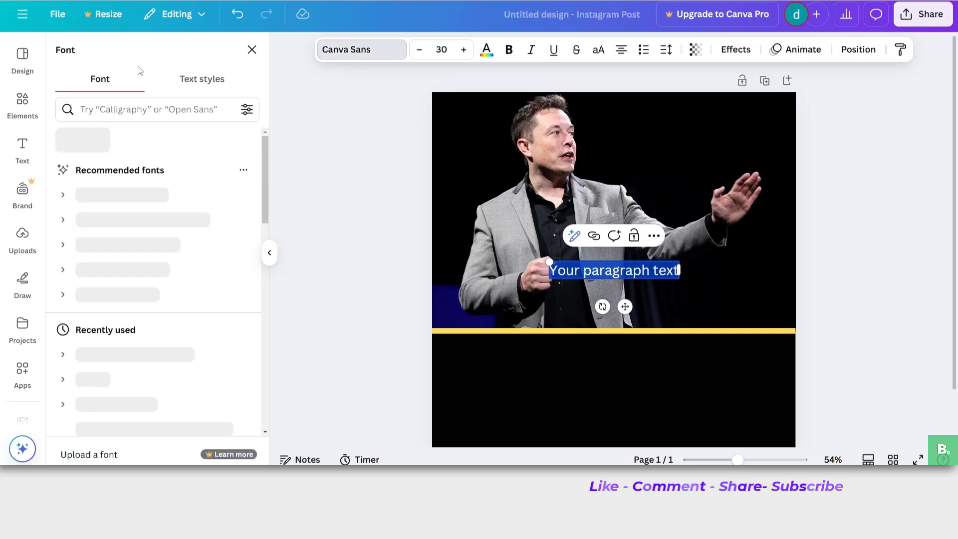
{"action": "left_click", "coordinate": [107, 112]}
{"action": "type", "text": "mons"}
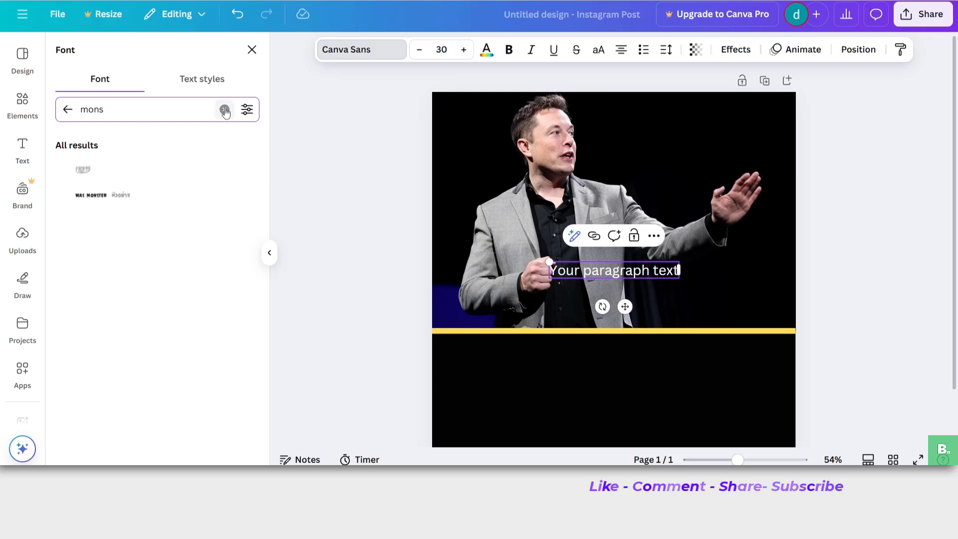
{"action": "key", "text": "BackSpace"}
{"action": "key", "text": "BackSpace"}
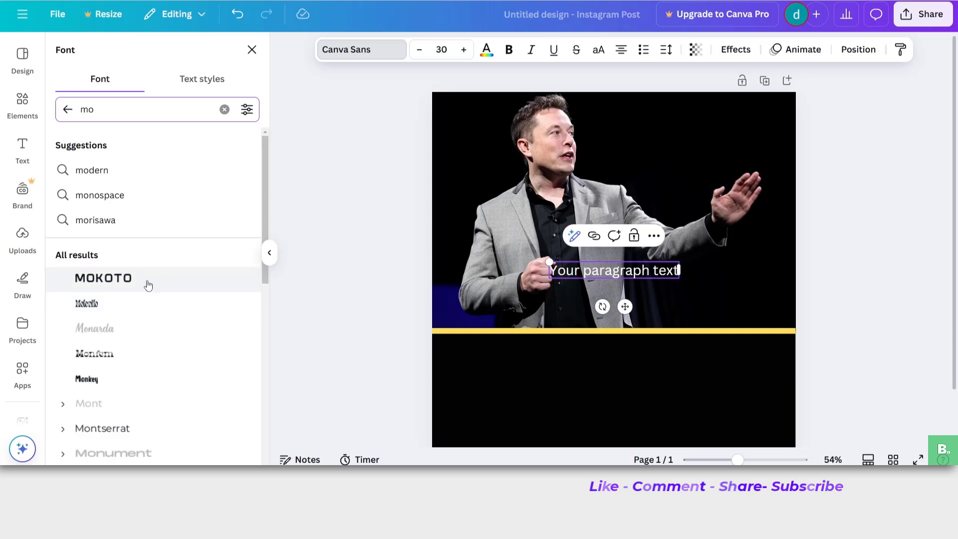
Look through the font results for "mo" and "m", and clear the font search
{"action": "scroll", "coordinate": [147, 285], "scroll_direction": "down", "scroll_amount": 3}
{"action": "scroll", "coordinate": [148, 285], "scroll_direction": "down", "scroll_amount": 10}
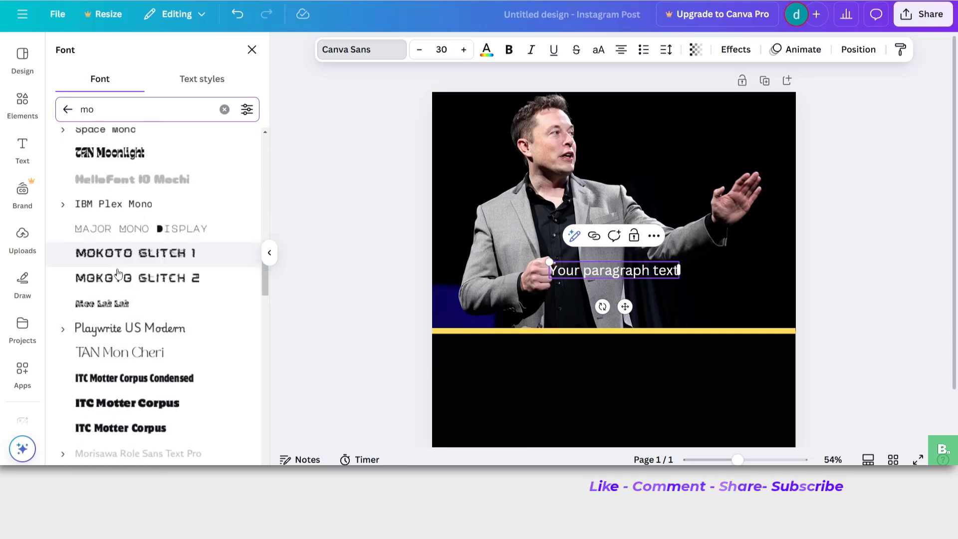
{"action": "scroll", "coordinate": [117, 274], "scroll_direction": "up", "scroll_amount": 3}
{"action": "key", "text": "BackSpace"}
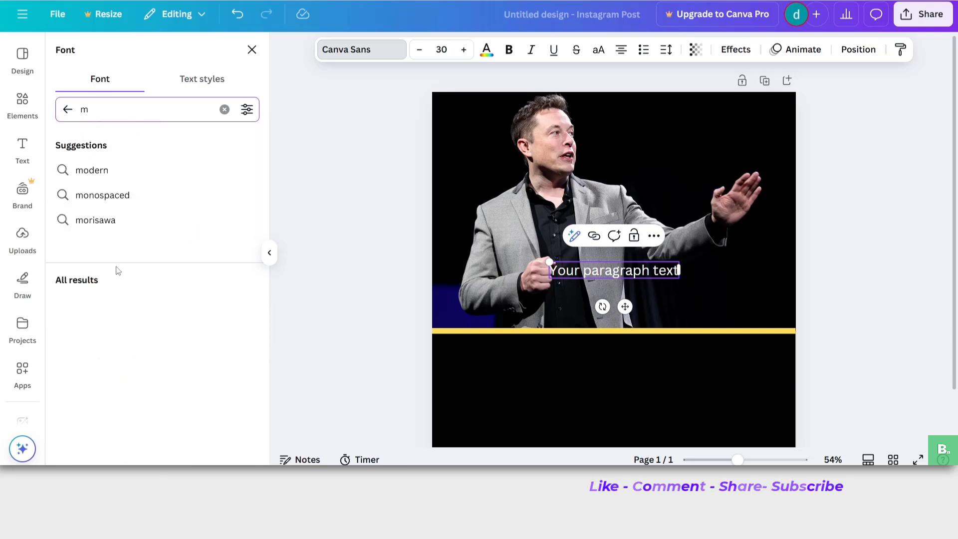
{"action": "scroll", "coordinate": [100, 275], "scroll_direction": "down", "scroll_amount": 10}
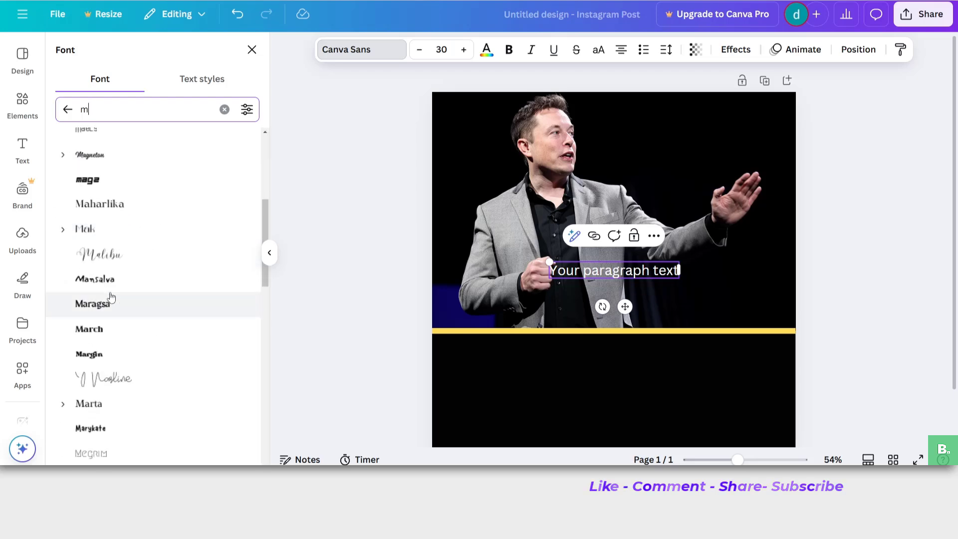
{"action": "key", "text": "BackSpace"}
Set the new text box's font to Montserrat from the popular fonts
{"action": "scroll", "coordinate": [109, 286], "scroll_direction": "down", "scroll_amount": 5}
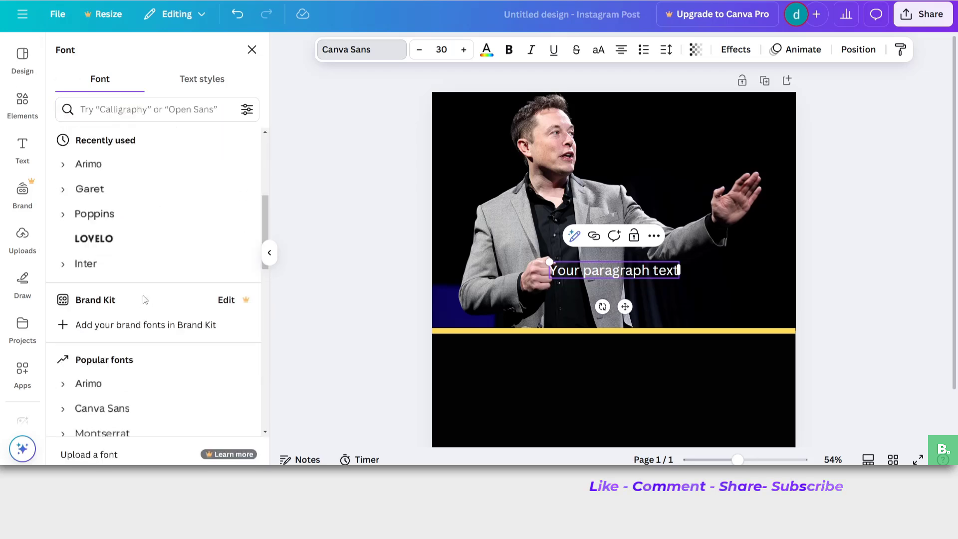
{"action": "scroll", "coordinate": [111, 291], "scroll_direction": "up", "scroll_amount": 3}
{"action": "scroll", "coordinate": [110, 291], "scroll_direction": "down", "scroll_amount": 3}
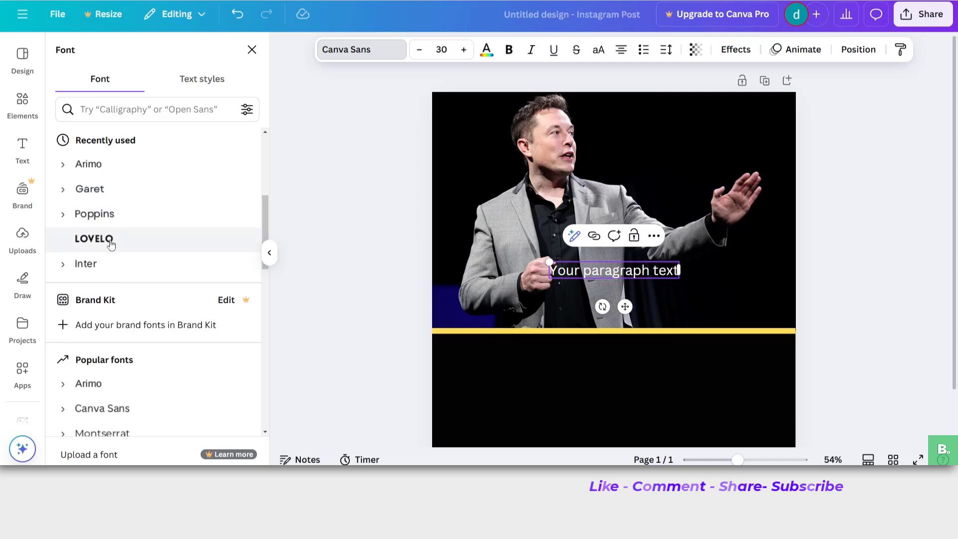
{"action": "scroll", "coordinate": [105, 244], "scroll_direction": "down", "scroll_amount": 3}
{"action": "scroll", "coordinate": [109, 225], "scroll_direction": "down", "scroll_amount": 1}
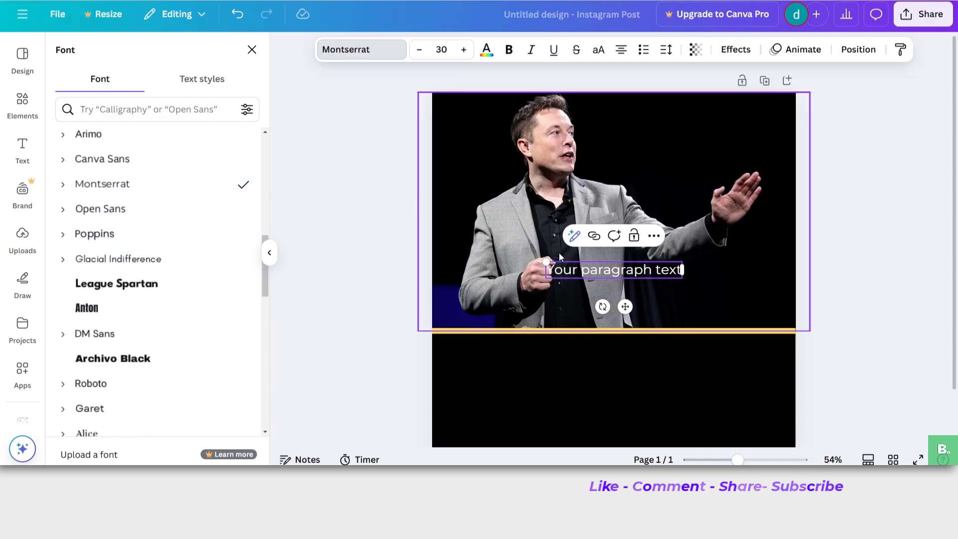
Replace the placeholder paragraph text with the headline "Working the weekend is a superpower!, keeping its opening quotation mark
{"action": "triple_click", "coordinate": [585, 265]}
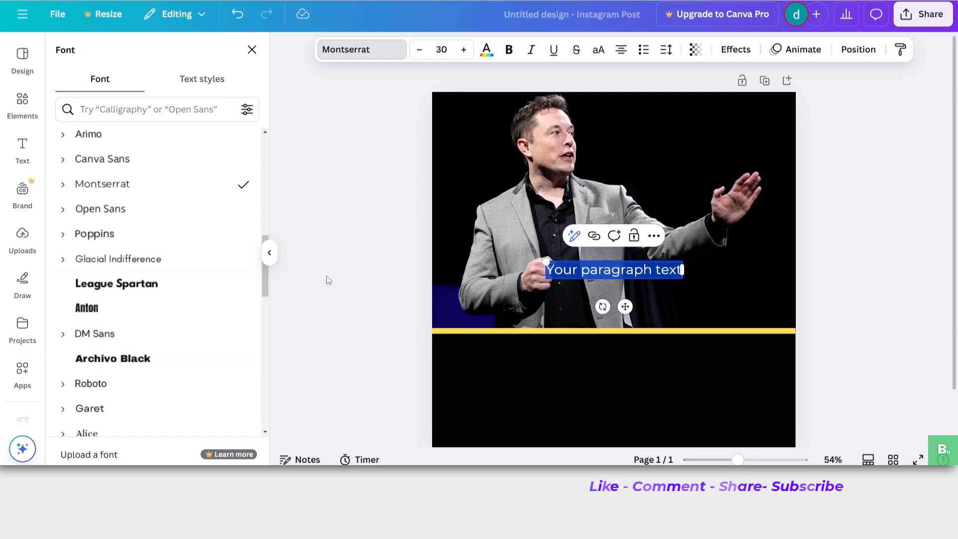
{"action": "scroll", "coordinate": [160, 250], "scroll_direction": "down", "scroll_amount": 3}
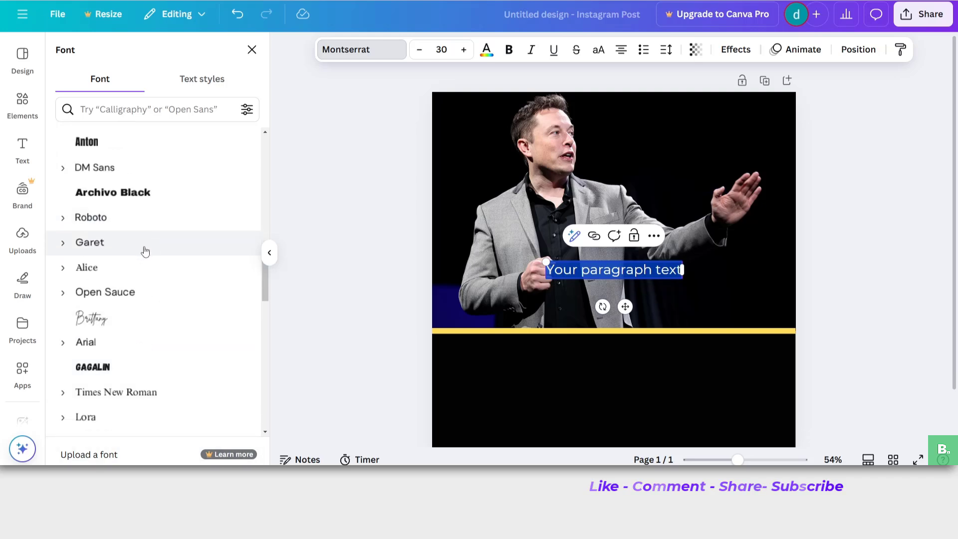
{"action": "left_click", "coordinate": [591, 257]}
{"action": "double_click", "coordinate": [585, 275]}
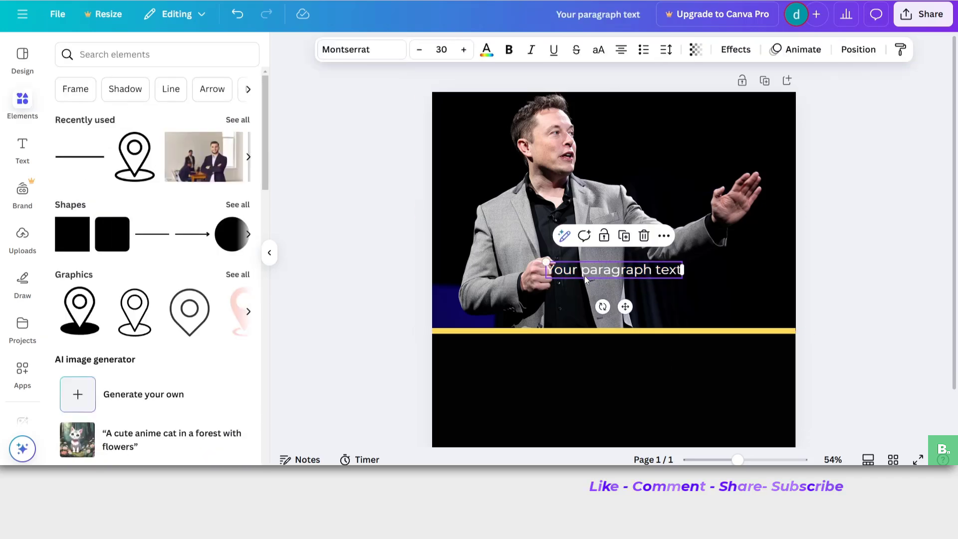
{"action": "type", "text": "\"Working the weekend is a superpower\""}
Make the whole headline bold and move it onto the black area just below the yellow line
{"action": "left_click_drag", "start_coordinate": [547, 269], "coordinate": [470, 272]}
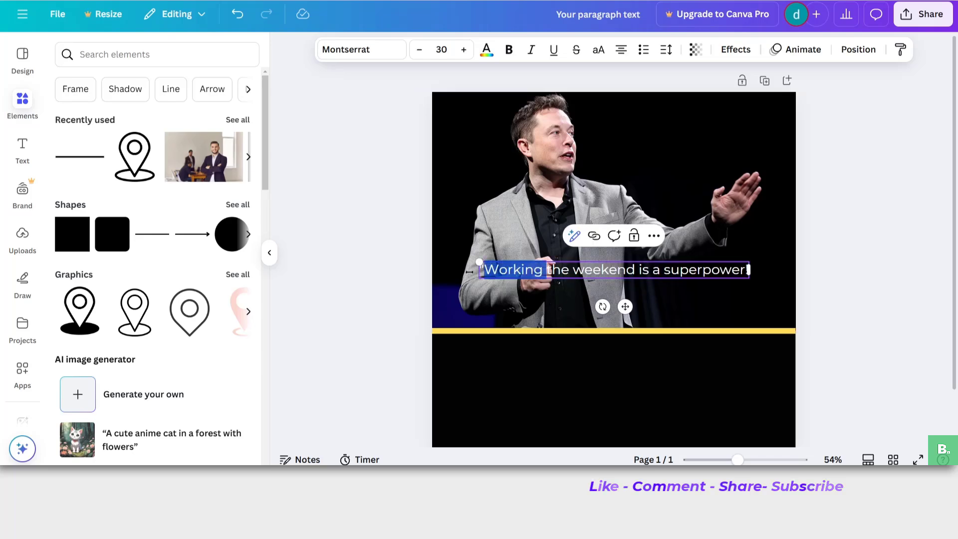
{"action": "left_click", "coordinate": [487, 272]}
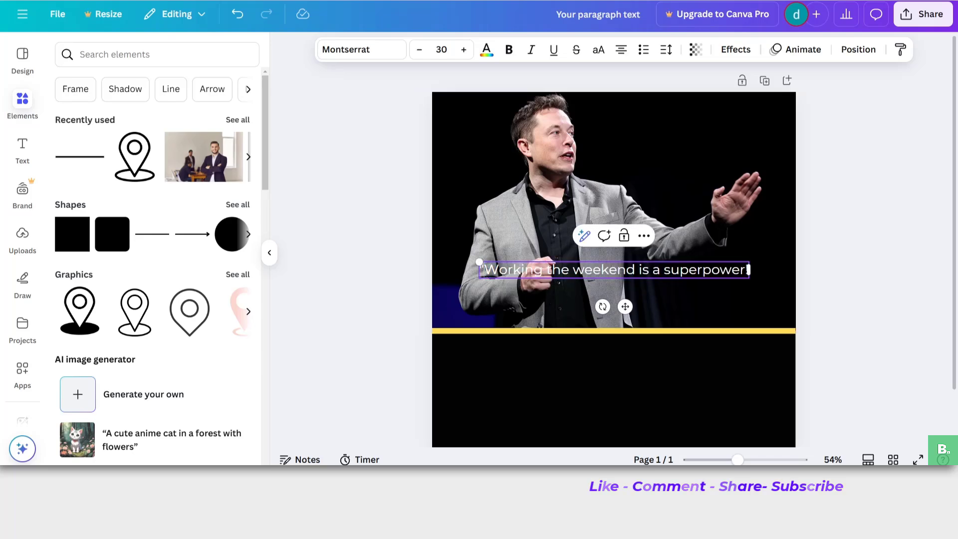
{"action": "key", "text": "ctrl+a"}
{"action": "left_click", "coordinate": [509, 49]}
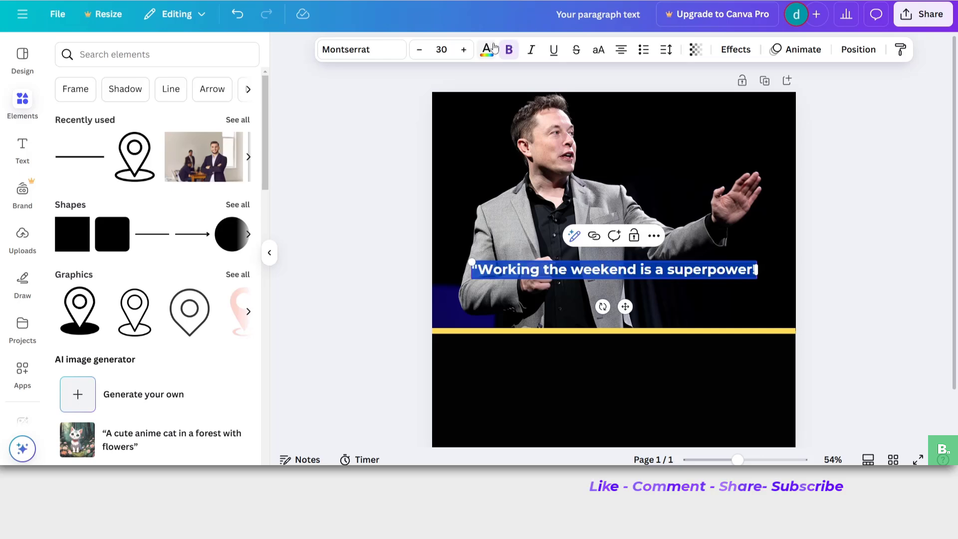
{"action": "left_click", "coordinate": [487, 50]}
{"action": "key", "text": "Escape"}
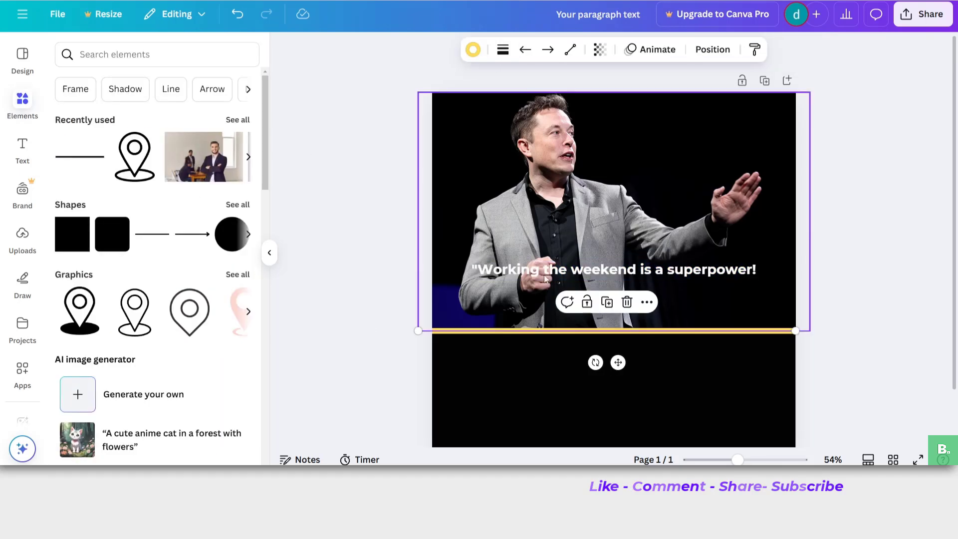
{"action": "left_click_drag", "start_coordinate": [548, 270], "coordinate": [548, 350]}
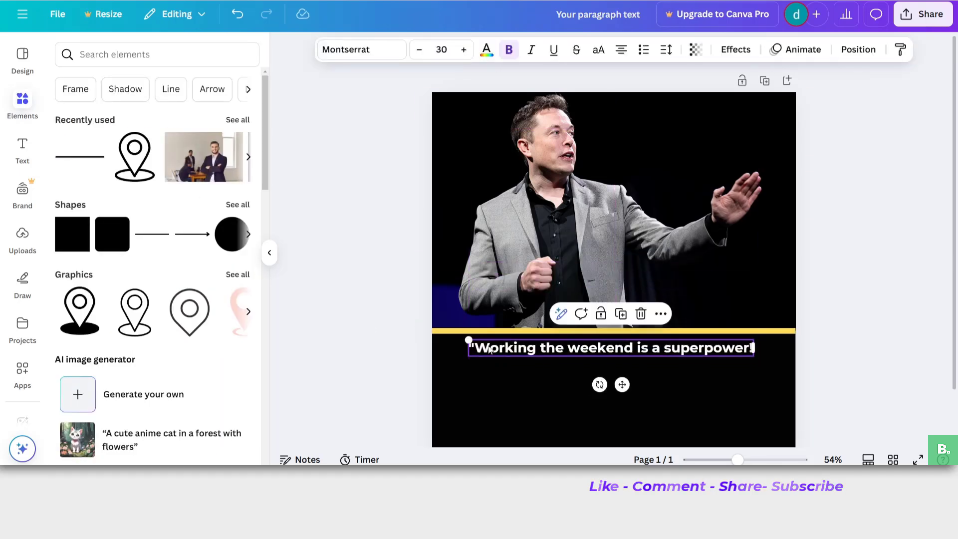
{"action": "double_click", "coordinate": [490, 350]}
{"action": "left_click", "coordinate": [477, 348]}
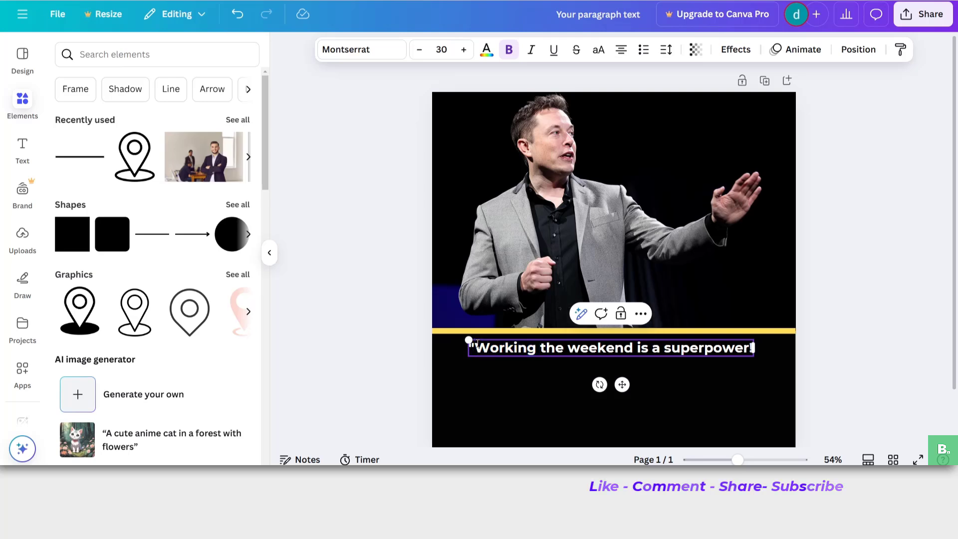
{"action": "type", "text": "Elon"}
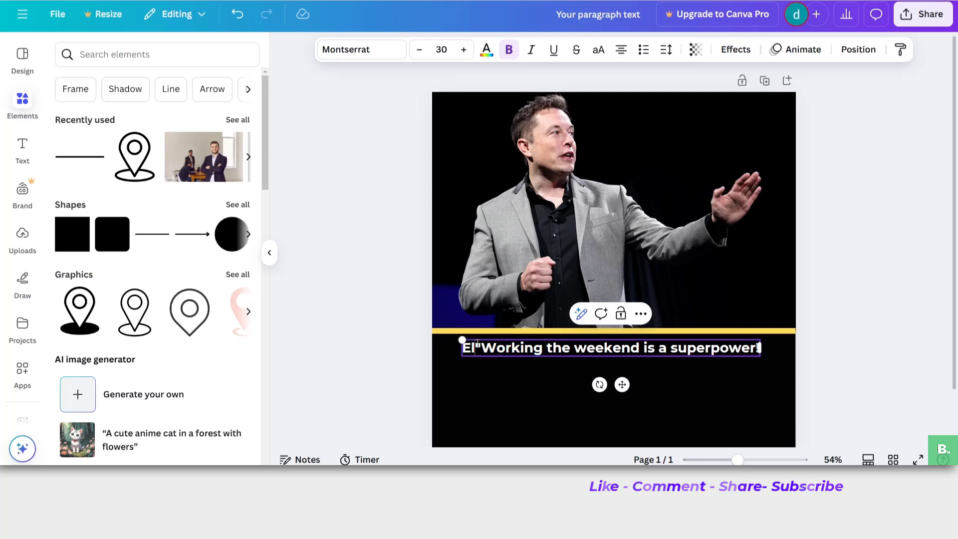
{"action": "key", "text": "ctrl+z"}
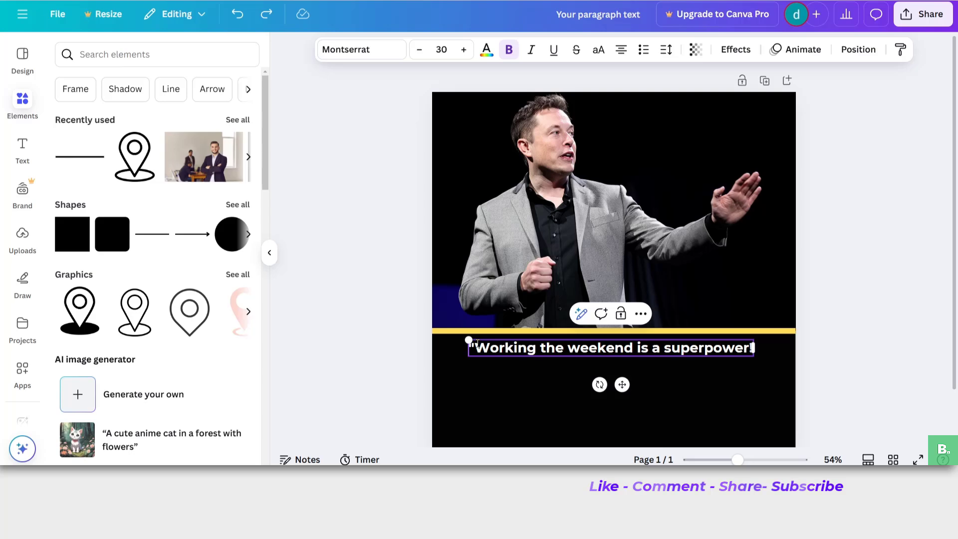
Switch to ChatGPT and copy the suggested text from "When others take two days off" through "Hustle smarter, not harder."
{"action": "key", "text": "alt+Tab"}
{"action": "left_click", "coordinate": [318, 271]}
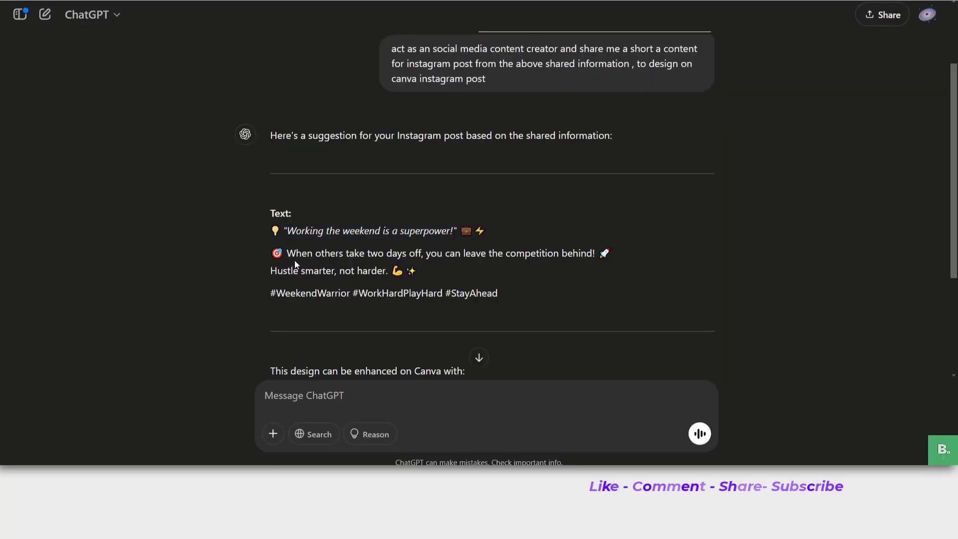
{"action": "left_click_drag", "start_coordinate": [327, 256], "coordinate": [392, 270]}
{"action": "key", "text": "ctrl+c"}
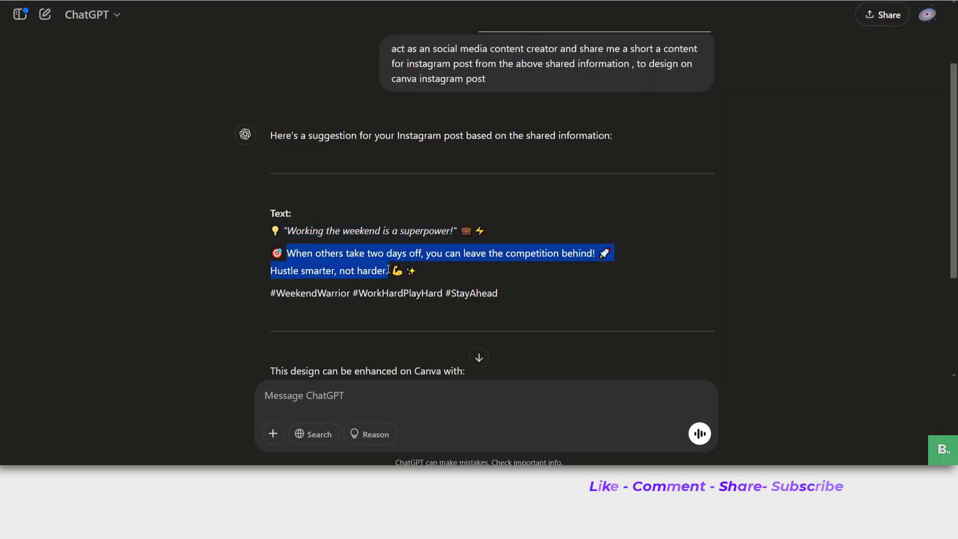
{"action": "scroll", "coordinate": [406, 277], "scroll_direction": "up", "scroll_amount": 2}
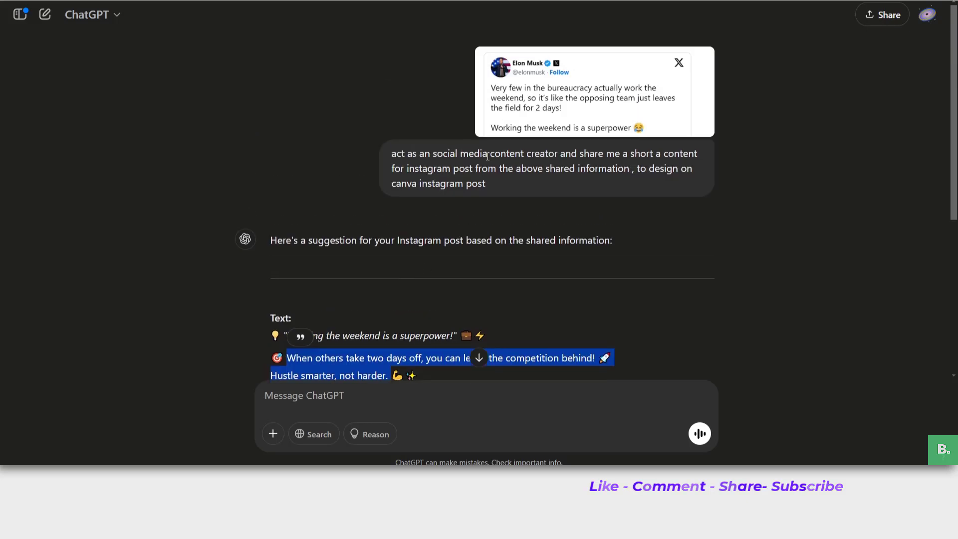
{"action": "scroll", "coordinate": [459, 286], "scroll_direction": "down", "scroll_amount": 2}
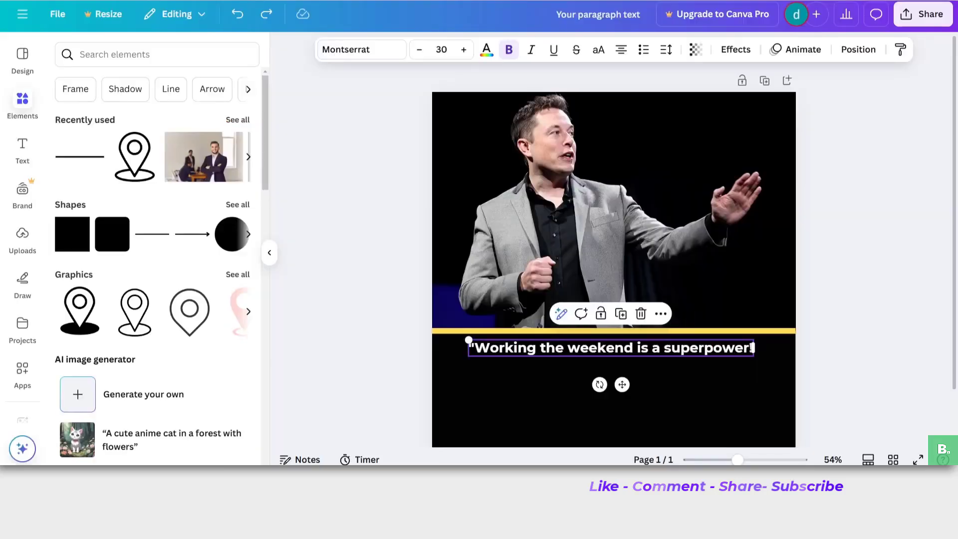
Back in Canva, paste the copied ChatGPT text on a new line below the headline in the same text box
{"action": "type", "text": "!"}
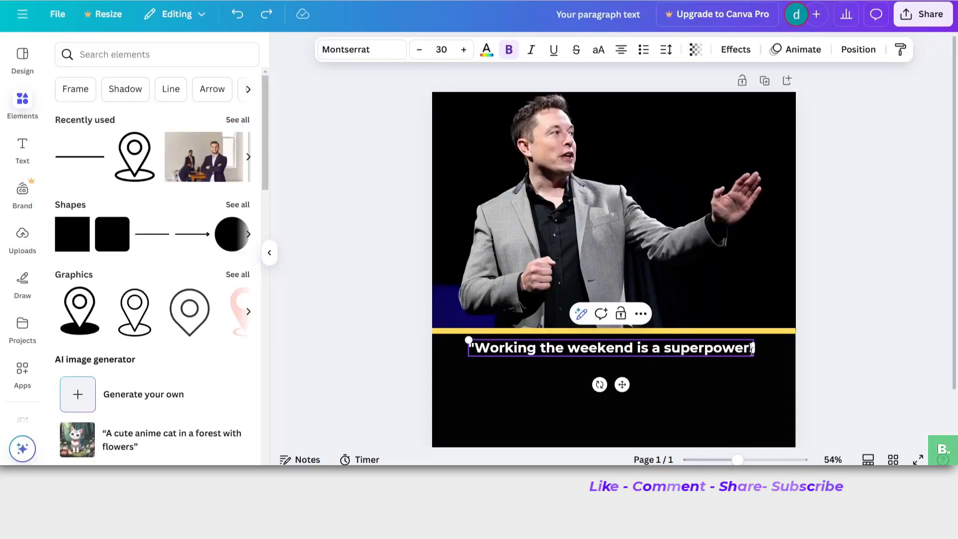
{"action": "type", "text": "\""}
{"action": "key", "text": "BackSpace"}
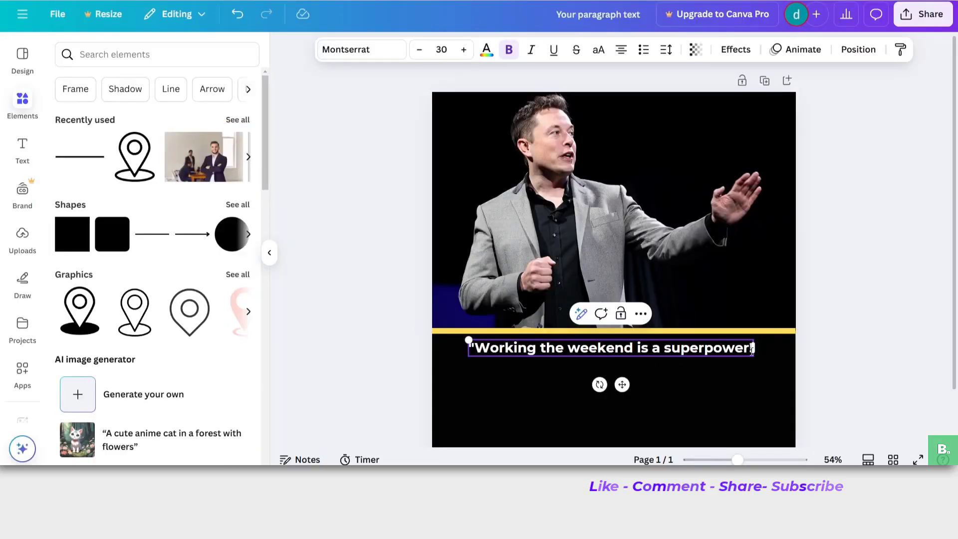
{"action": "key", "text": "Return"}
{"action": "key", "text": "ctrl+v"}
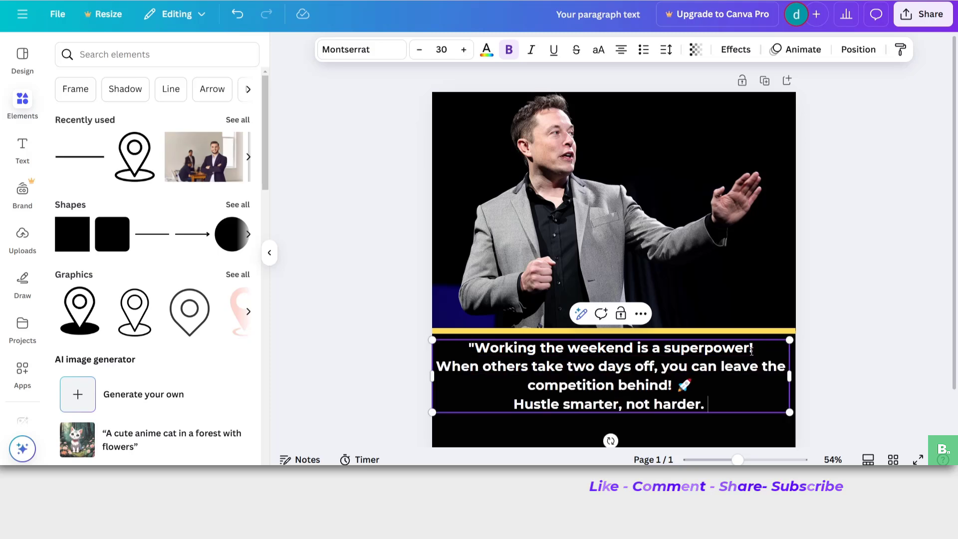
Left-align all the text in the text box
{"action": "key", "text": "ctrl+a"}
{"action": "left_click", "coordinate": [702, 399]}
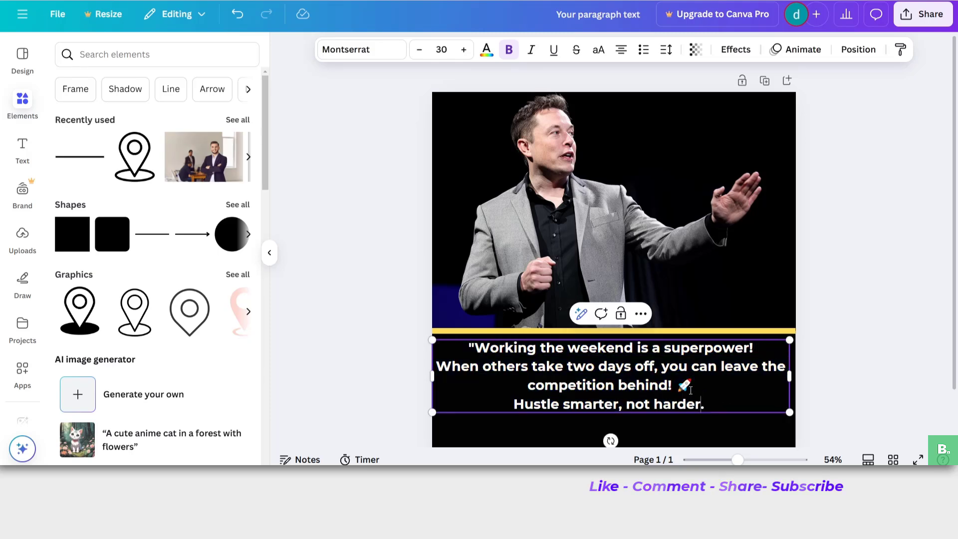
{"action": "key", "text": "ctrl+a"}
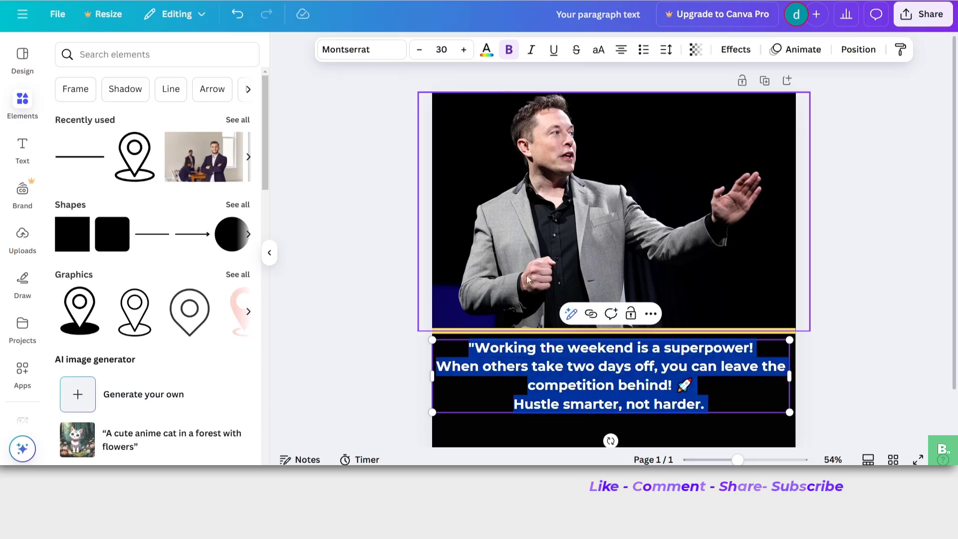
{"action": "left_click", "coordinate": [624, 50]}
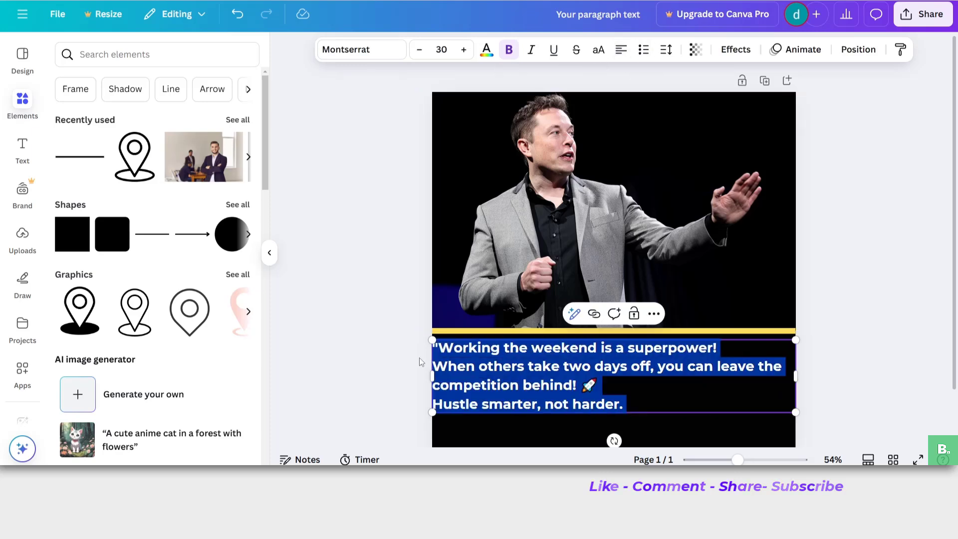
Delete the quotation mark before "Working" and convert all the text to uppercase
{"action": "left_click", "coordinate": [481, 368]}
{"action": "scroll", "coordinate": [675, 391], "scroll_direction": "down", "scroll_amount": 2}
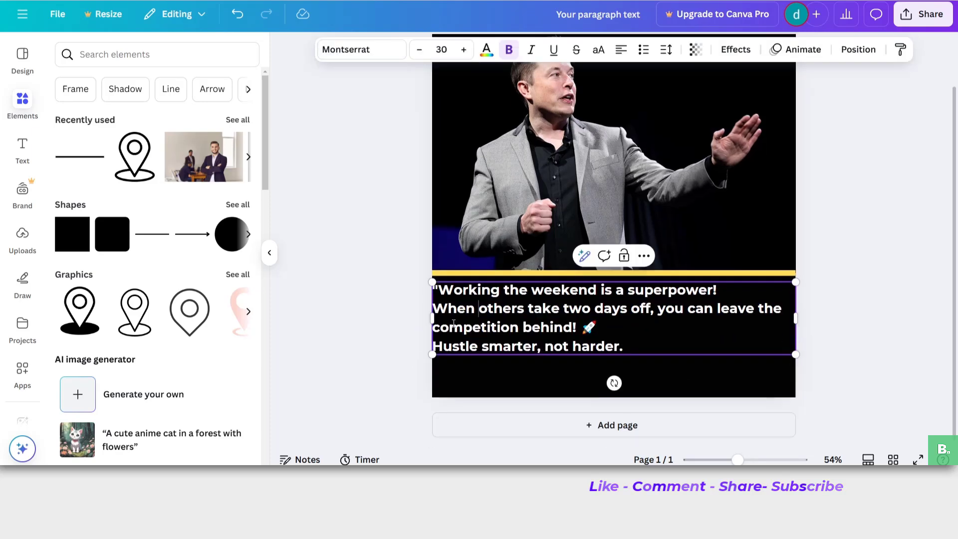
{"action": "key", "text": "BackSpace"}
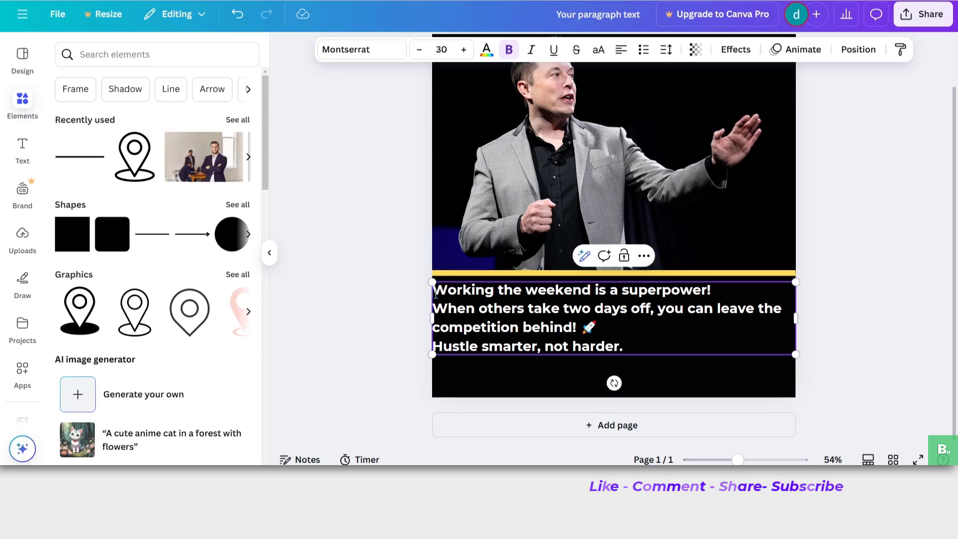
{"action": "key", "text": "ctrl+a"}
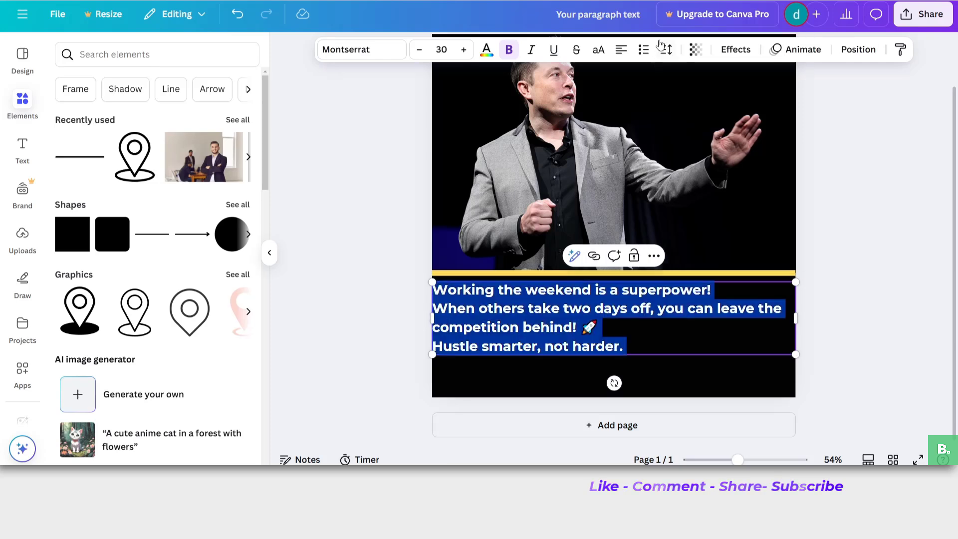
{"action": "left_click", "coordinate": [598, 49]}
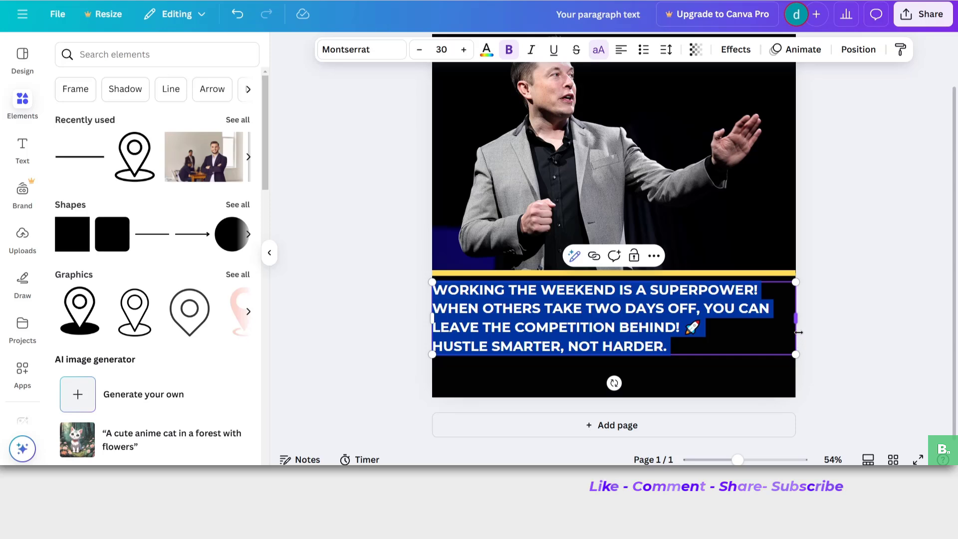
Narrow the text box so its lines rewrap, and position it with side margins in the black area
{"action": "left_click_drag", "start_coordinate": [800, 333], "coordinate": [766, 334]}
{"action": "left_click", "coordinate": [769, 377]}
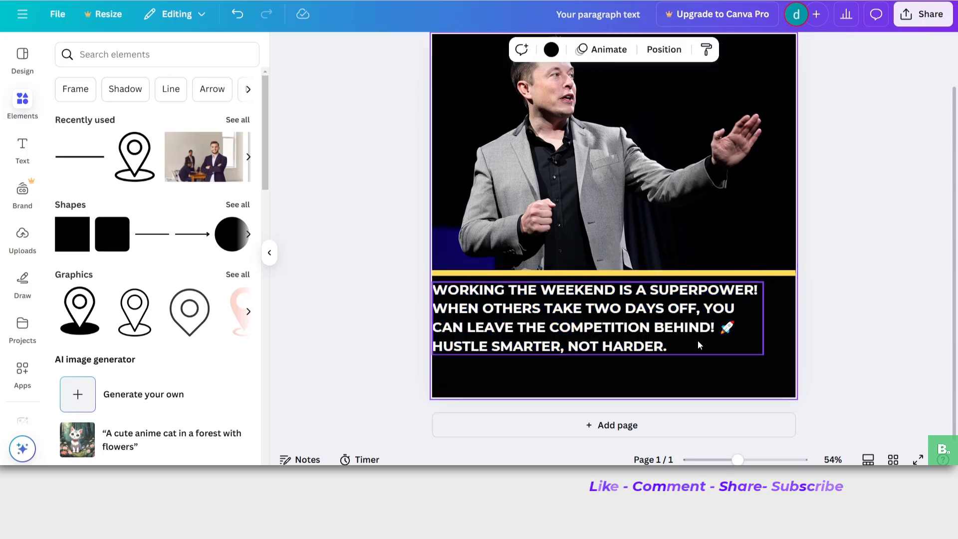
{"action": "left_click_drag", "start_coordinate": [699, 345], "coordinate": [715, 352]}
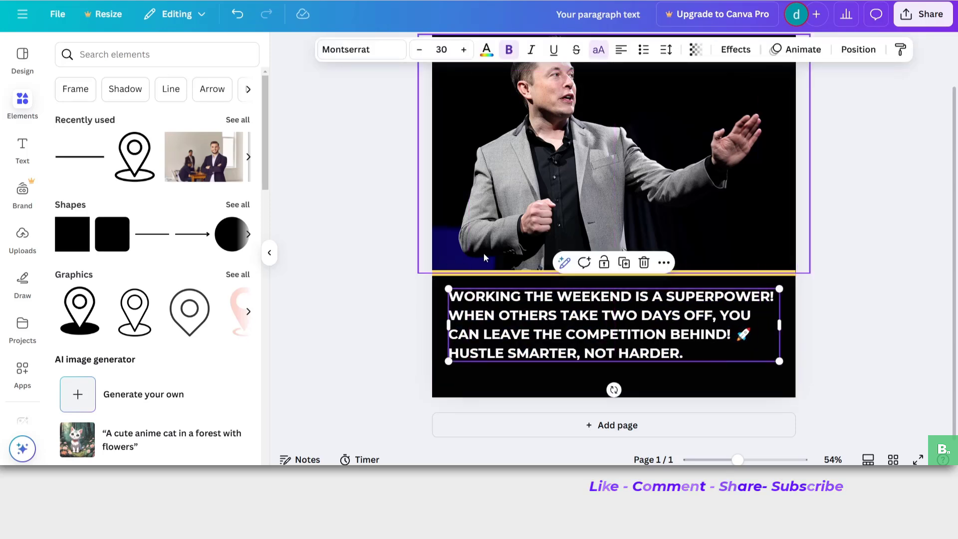
Scale the photo down slightly to free space above the text, and raise the yellow line to the photo's lower edge
{"action": "scroll", "coordinate": [484, 257], "scroll_direction": "up", "scroll_amount": 2}
{"action": "left_click", "coordinate": [798, 325]}
{"action": "left_click_drag", "start_coordinate": [807, 330], "coordinate": [781, 301]}
{"action": "left_click_drag", "start_coordinate": [692, 251], "coordinate": [692, 256]}
{"action": "left_click", "coordinate": [711, 332]}
{"action": "left_click_drag", "start_coordinate": [712, 335], "coordinate": [712, 312]}
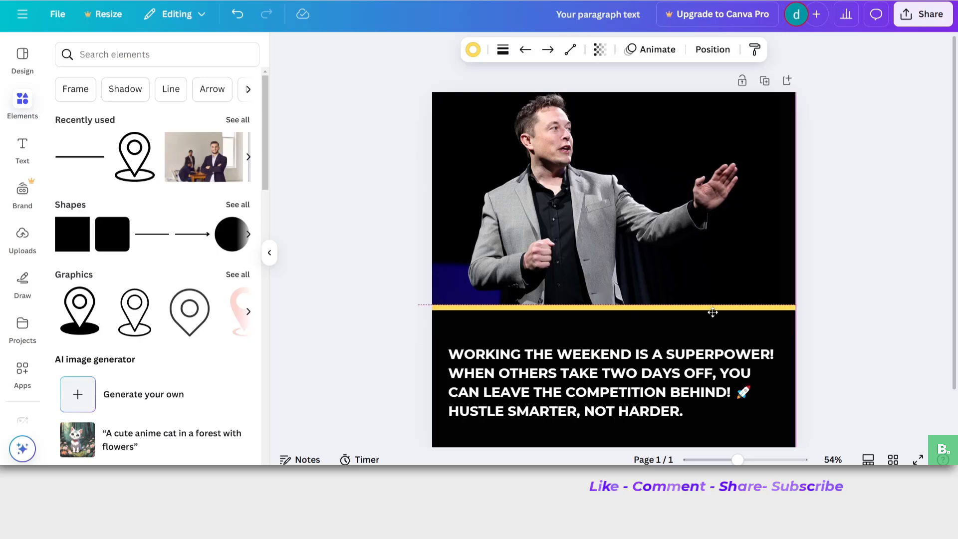
Nudge the uppercase text block slightly to the right and fine-tune its width below the yellow line
{"action": "left_click", "coordinate": [654, 374]}
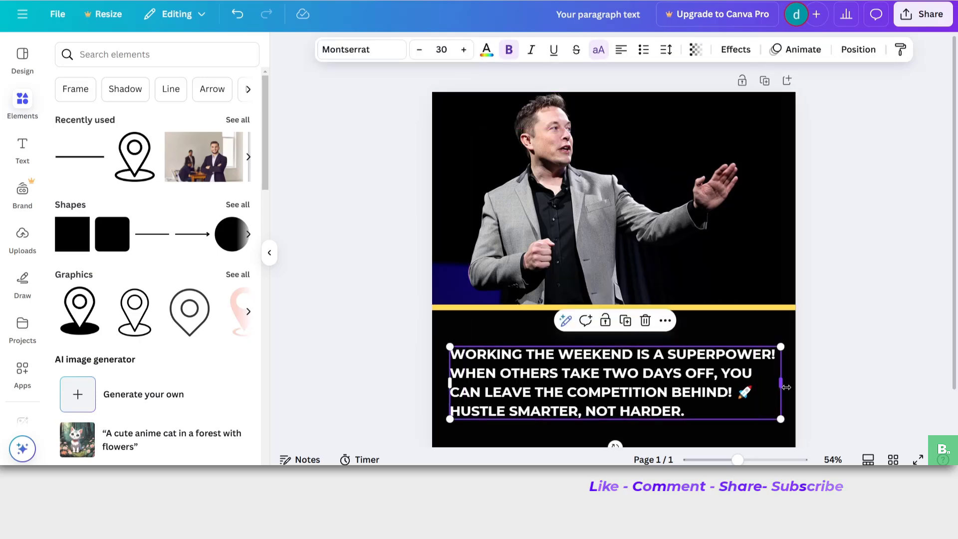
{"action": "mouse_move", "coordinate": [782, 383]}
{"action": "left_mouse_down"}
{"action": "mouse_move", "coordinate": [764, 389]}
{"action": "mouse_move", "coordinate": [779, 386]}
{"action": "left_mouse_up"}
{"action": "left_click", "coordinate": [438, 308]}
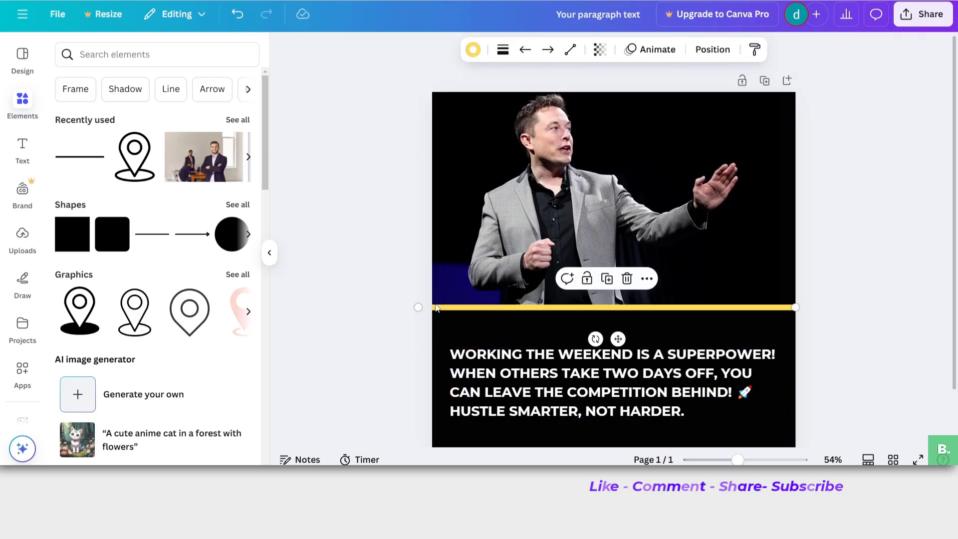
Duplicate the text block, place the copy above the original over the yellow line, and replace its text with "ELOON"
{"action": "left_click", "coordinate": [534, 392]}
{"action": "key", "text": "ctrl+d"}
{"action": "left_click_drag", "start_coordinate": [534, 391], "coordinate": [546, 335]}
{"action": "left_click", "coordinate": [546, 335]}
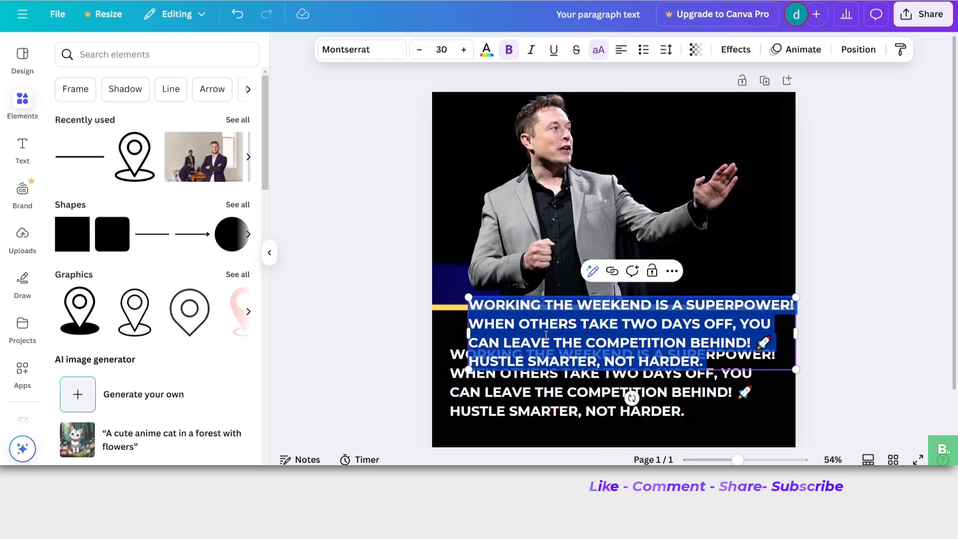
{"action": "type", "text": "ELOON"}
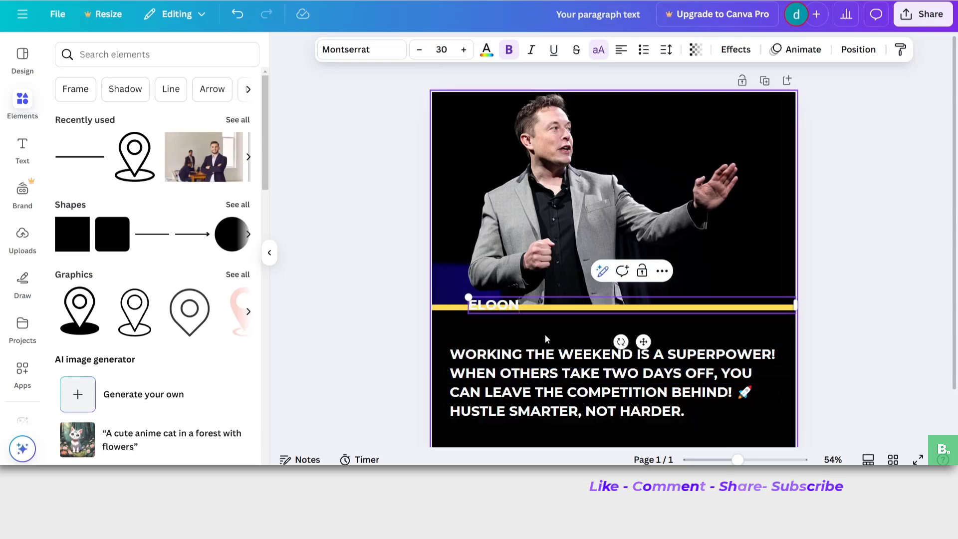